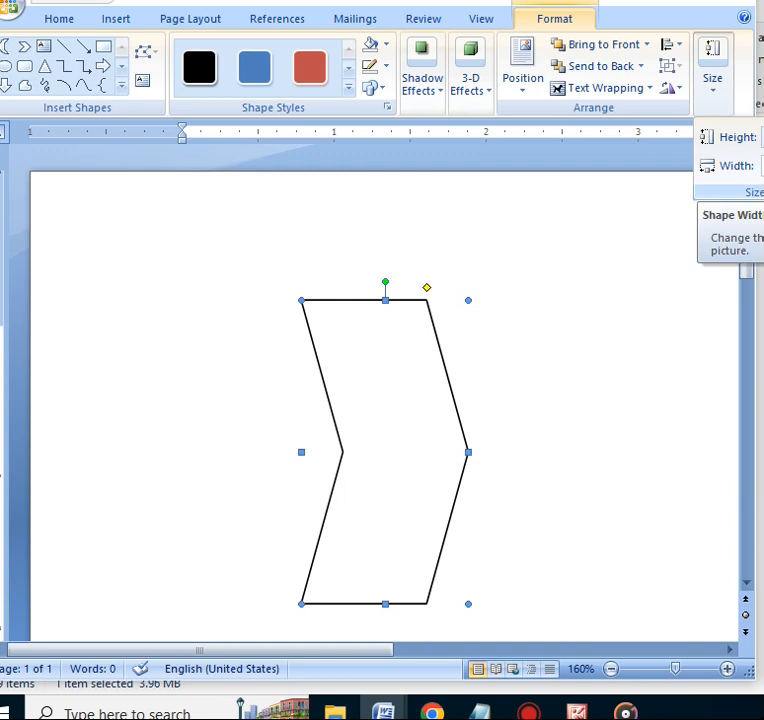
- Narrow the chevron to about 1 inch wide and reshape it into a thinner, more sharply pointed band
click(763, 170)
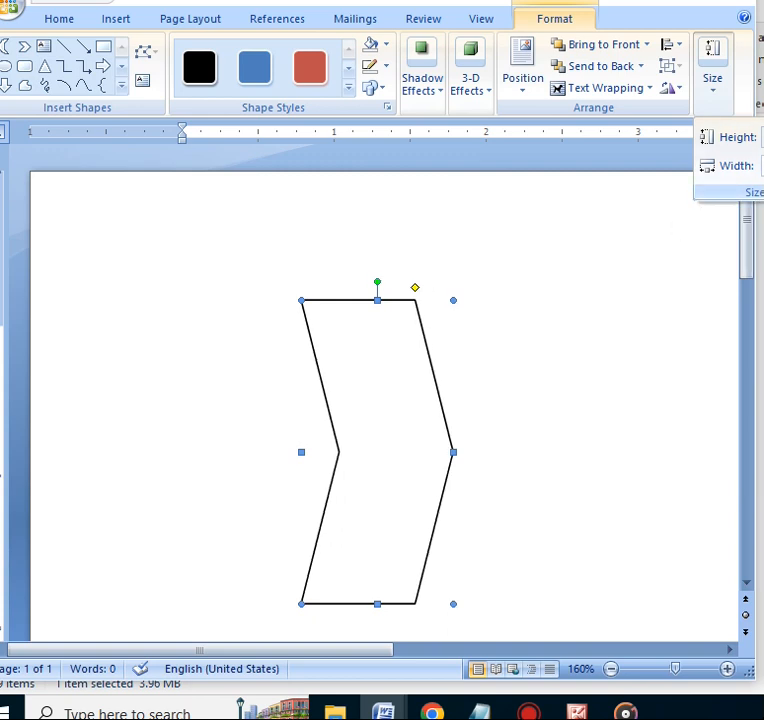
click(358, 394)
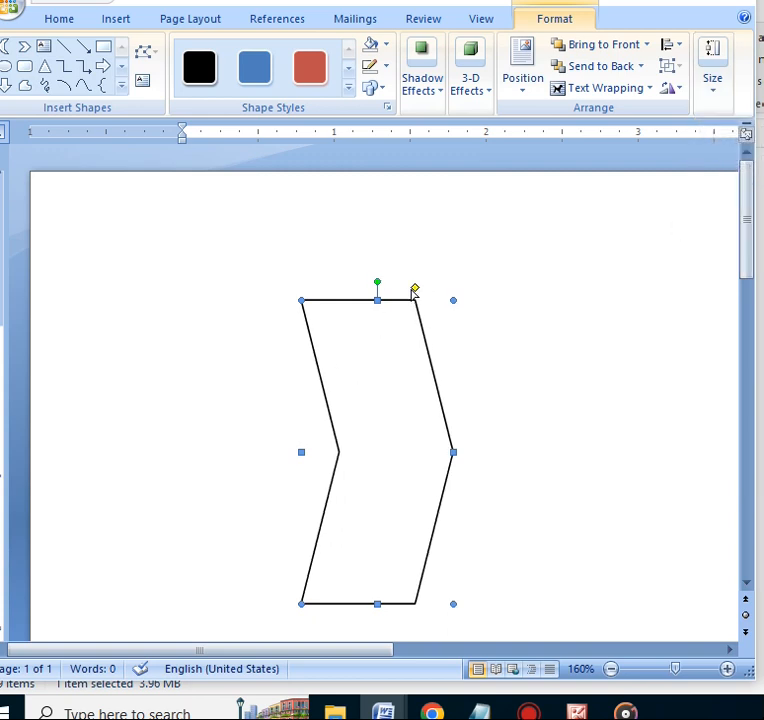
drag(415, 290, 362, 289)
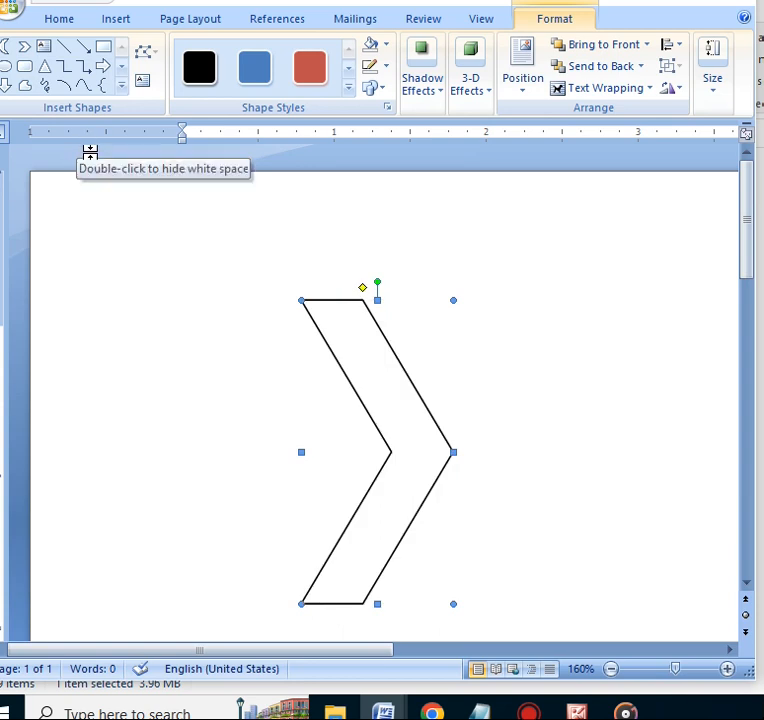
- Paste a copy of the chevron, flip it horizontally and align it over the original so the two bands cross
key(ctrl+v)
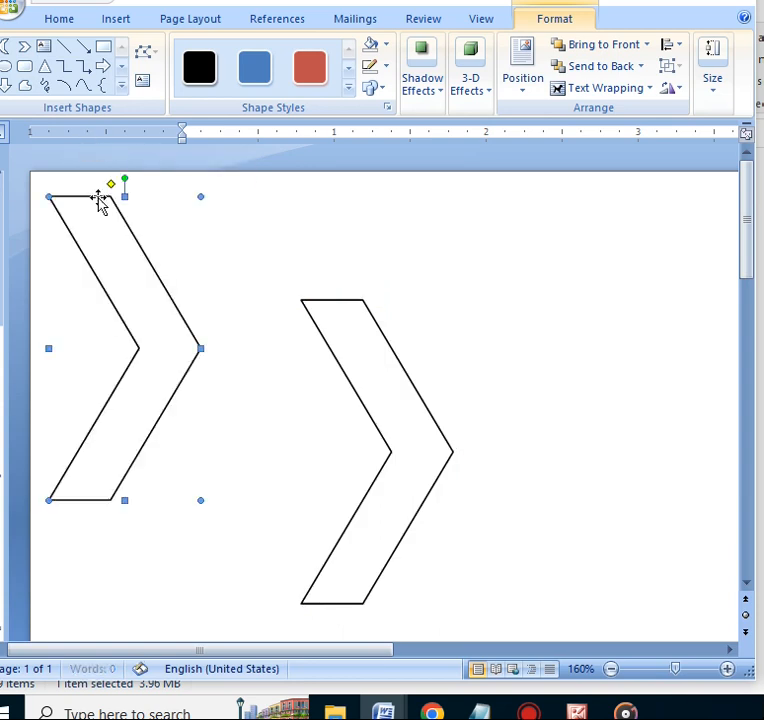
click(669, 89)
click(724, 189)
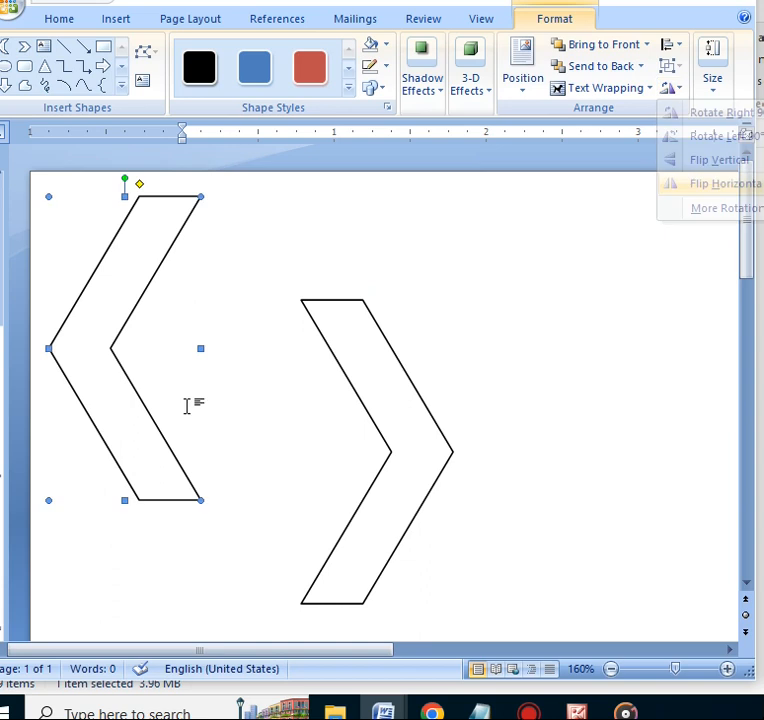
mouse_move(340, 439)
mouse_down()
mouse_move(319, 421)
mouse_move(322, 438)
mouse_move(333, 440)
mouse_up()
key(Right)
key(Right)
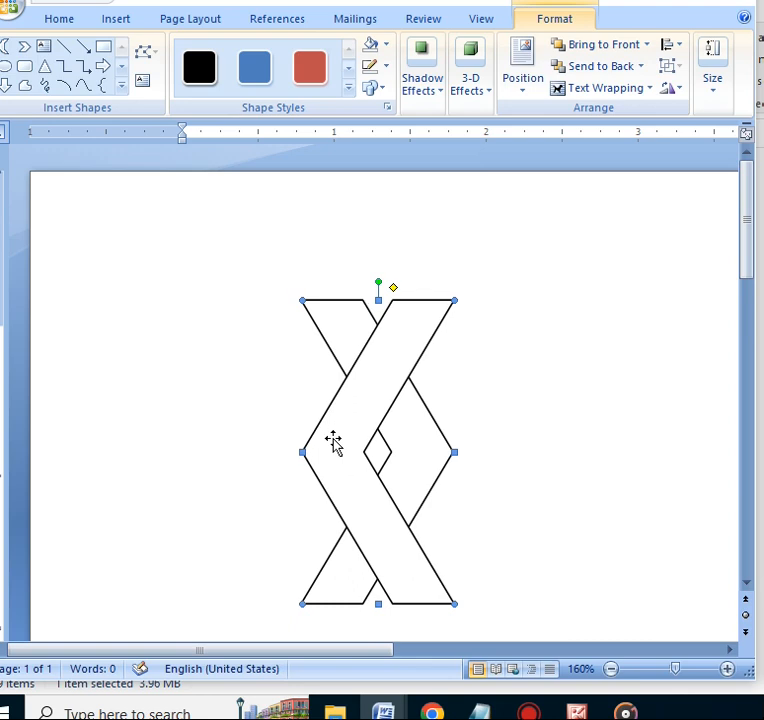
- Trace the visible upper-left end of the rear chevron as a closed Freeform shape and zoom to 200%
click(20, 86)
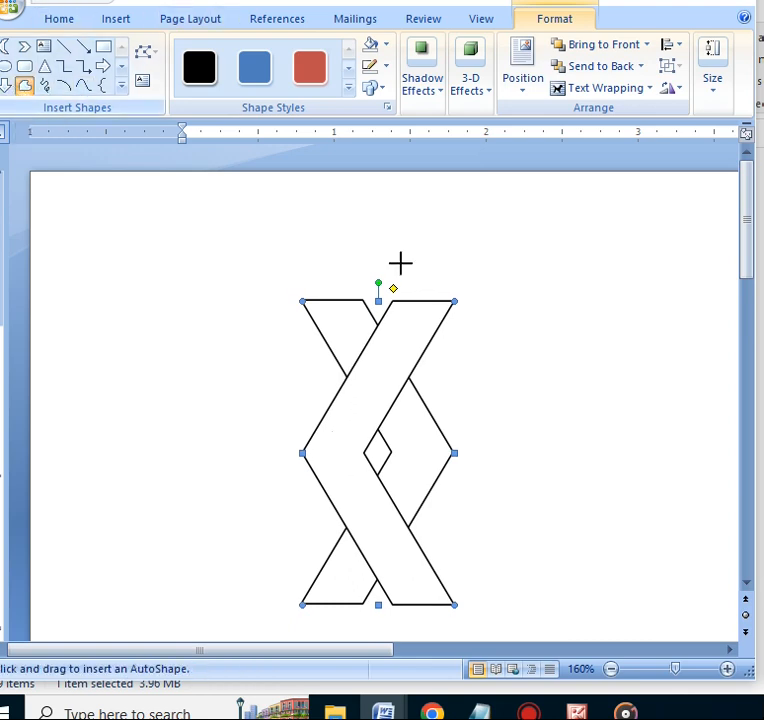
click(303, 299)
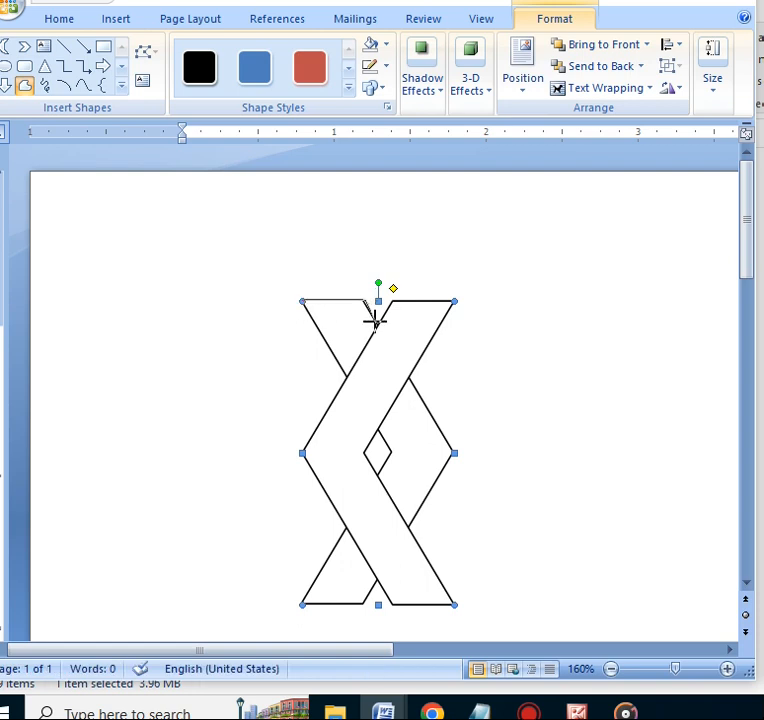
click(345, 375)
click(303, 300)
click(727, 669)
click(727, 669)
click(727, 669)
click(727, 669)
scroll(339, 560, down, 2)
scroll(338, 533, up, 1)
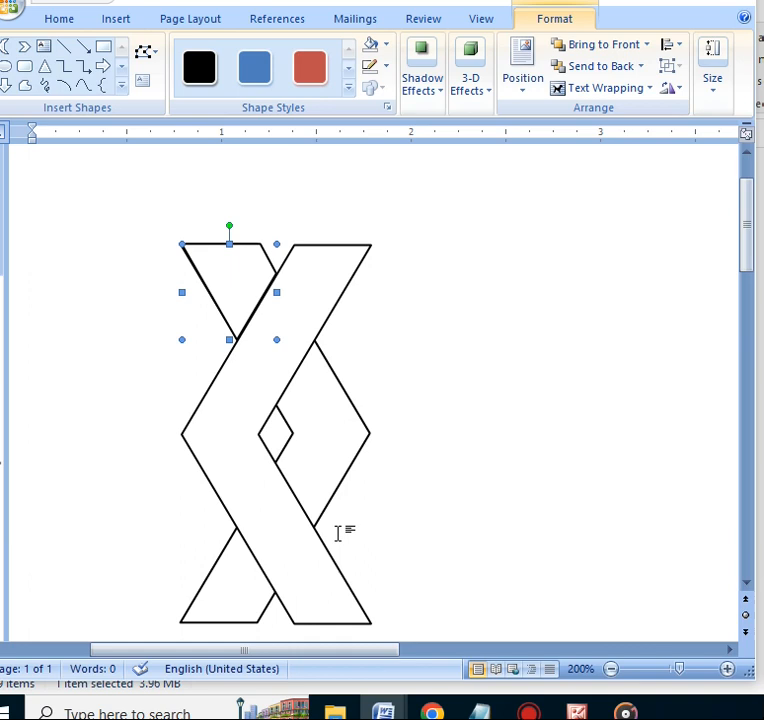
click(25, 88)
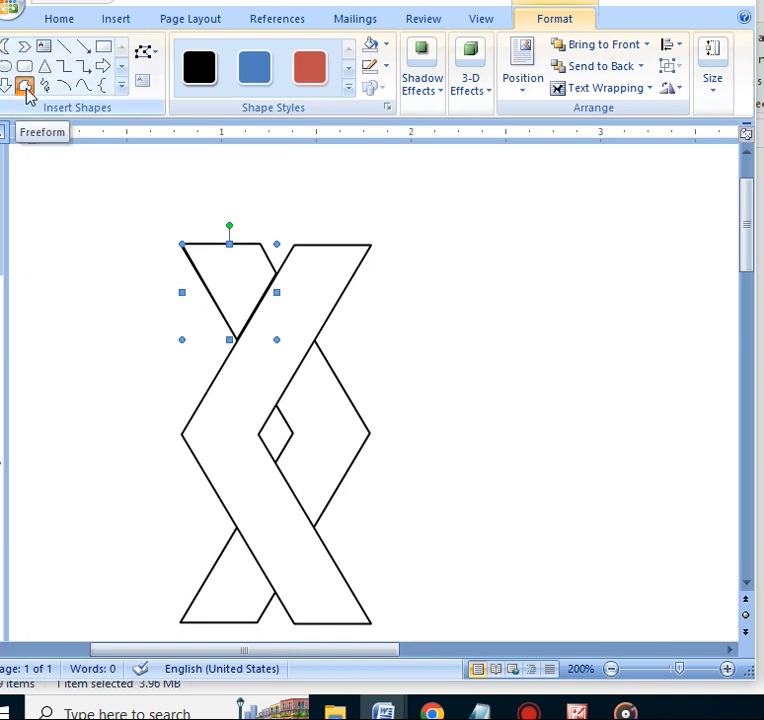
click(277, 405)
click(314, 342)
click(369, 431)
click(314, 524)
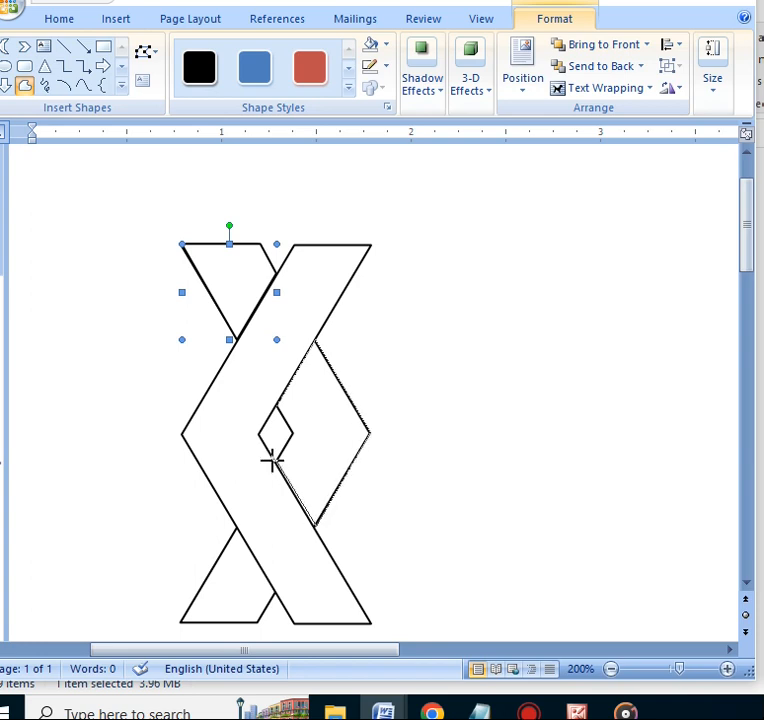
click(276, 408)
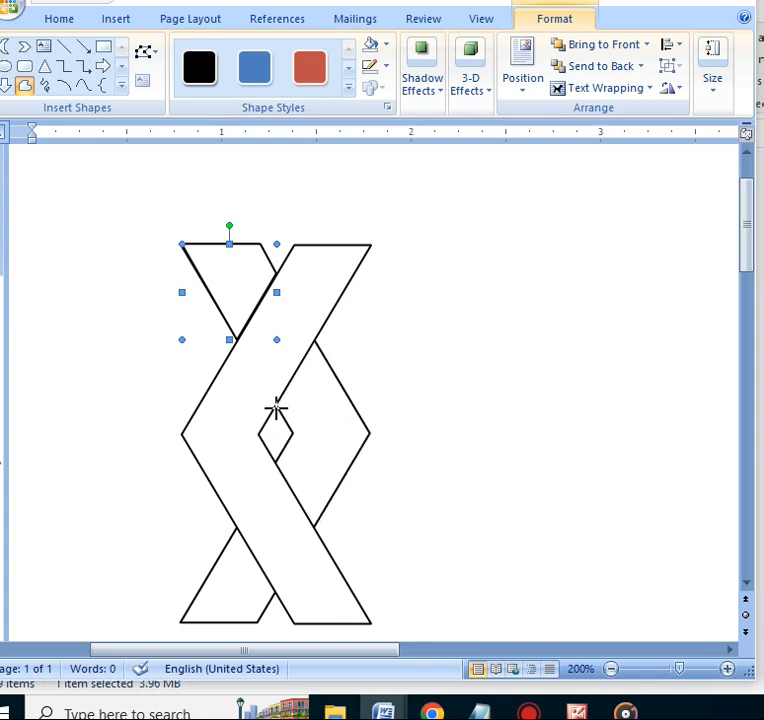
click(327, 428)
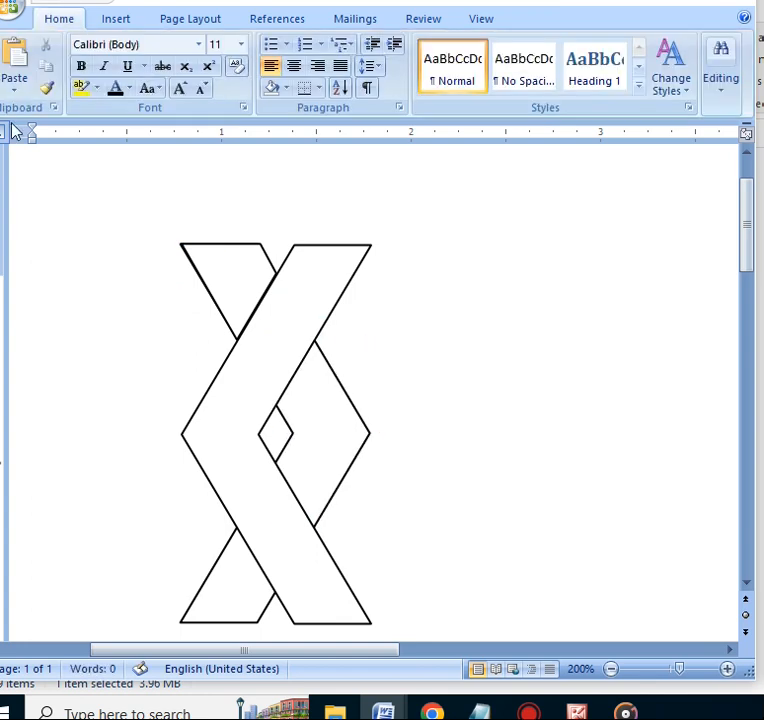
- Trace a closed Freeform band from the upper crossing around the right point down to the lower-left end, passing over the front chevron
click(125, 22)
click(266, 44)
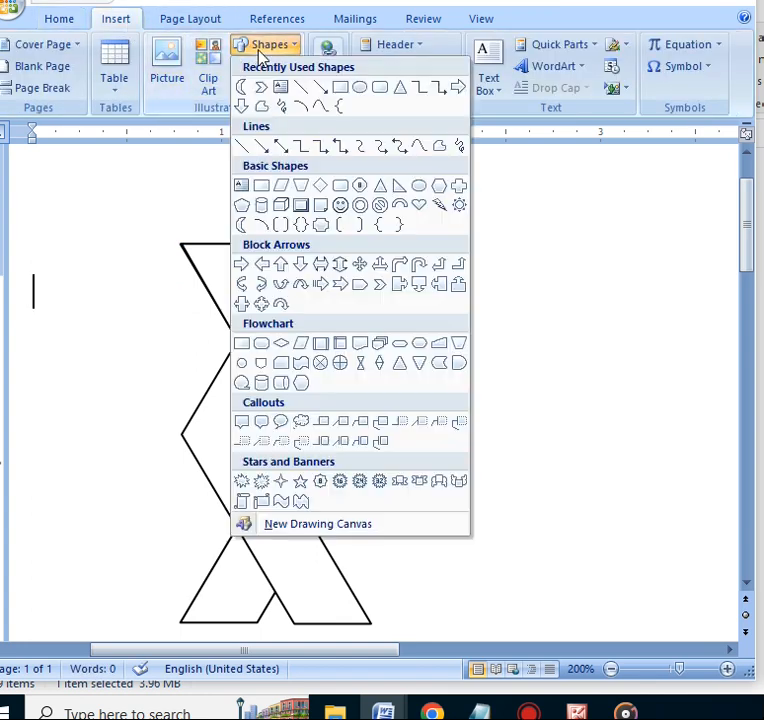
click(261, 107)
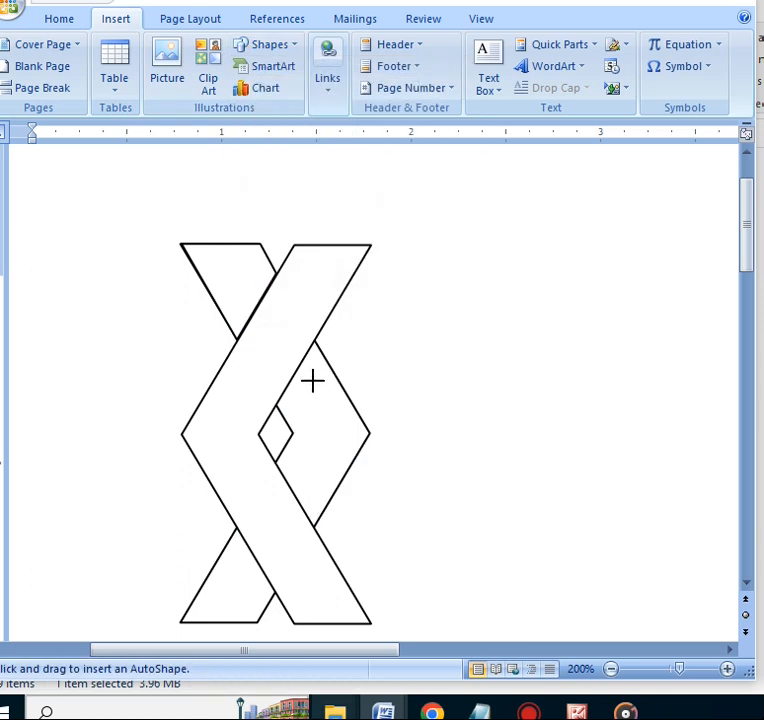
mouse_move(314, 340)
mouse_down()
mouse_move(373, 442)
mouse_move(361, 431)
mouse_move(368, 433)
mouse_move(332, 537)
mouse_move(258, 620)
mouse_up()
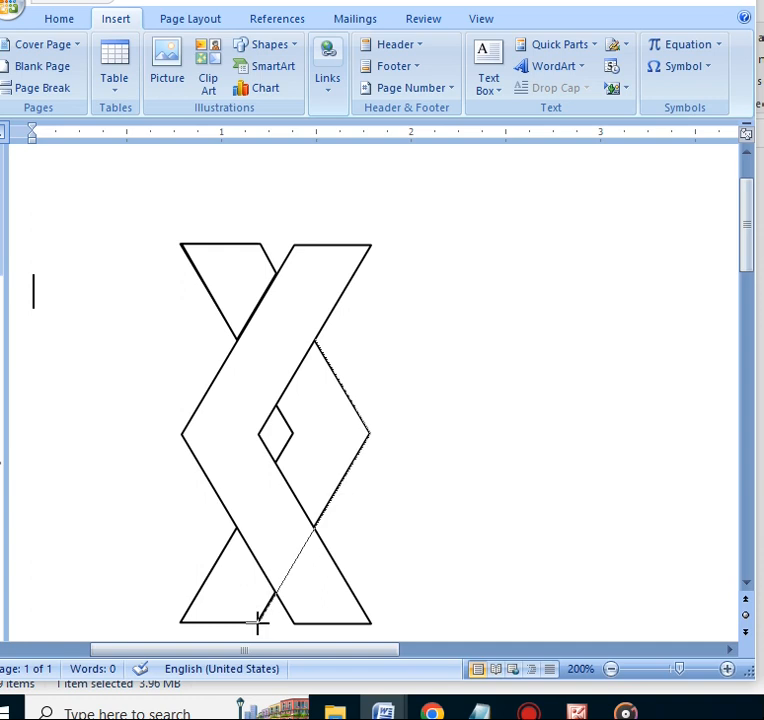
click(179, 621)
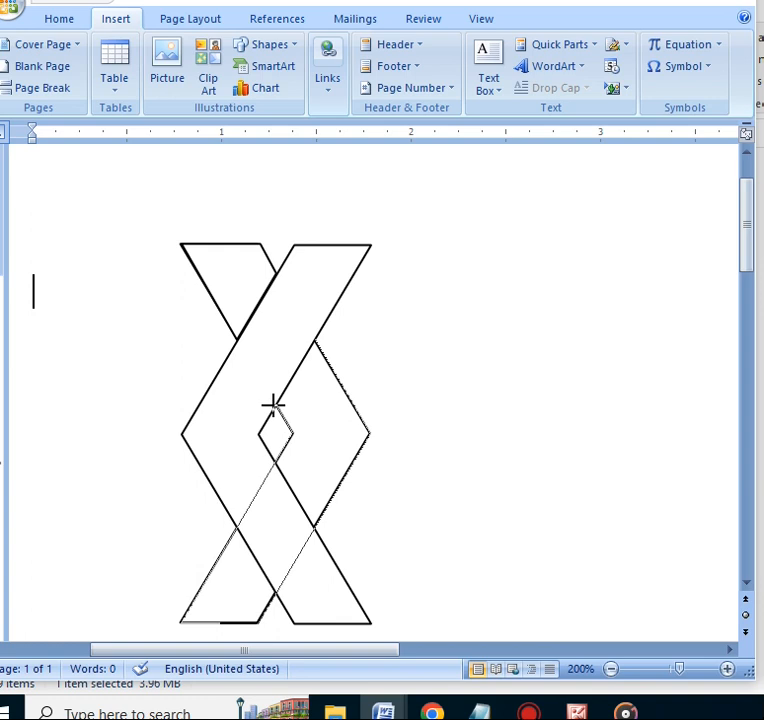
click(313, 341)
- Trace a closed Freeform band from the upper-right end around the left point, stopping at the lower crossing
click(25, 89)
click(290, 243)
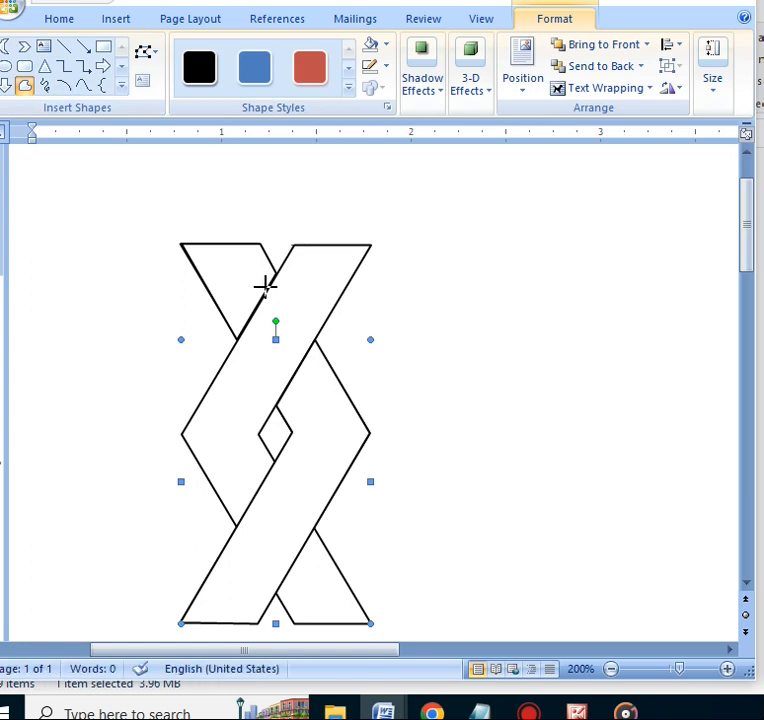
click(182, 434)
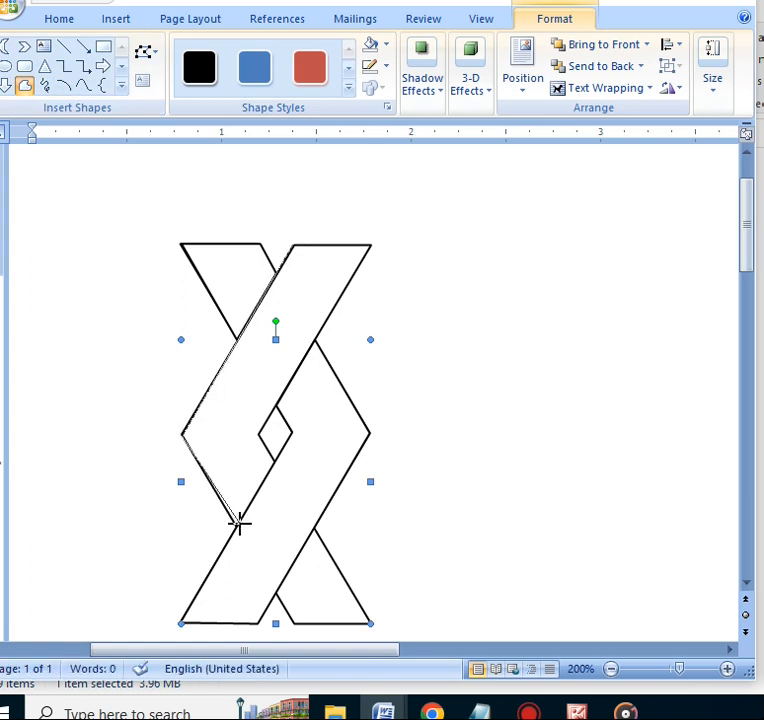
click(234, 523)
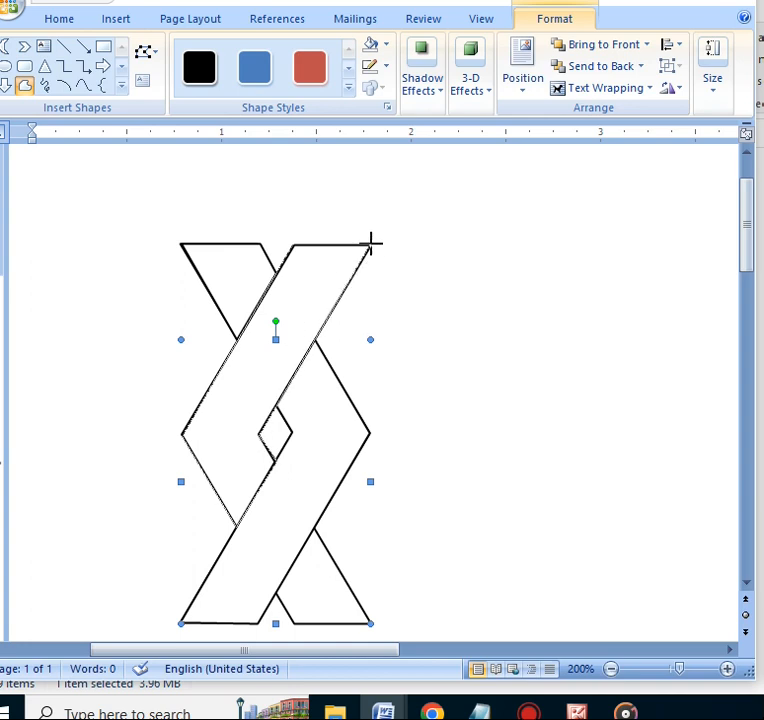
click(293, 245)
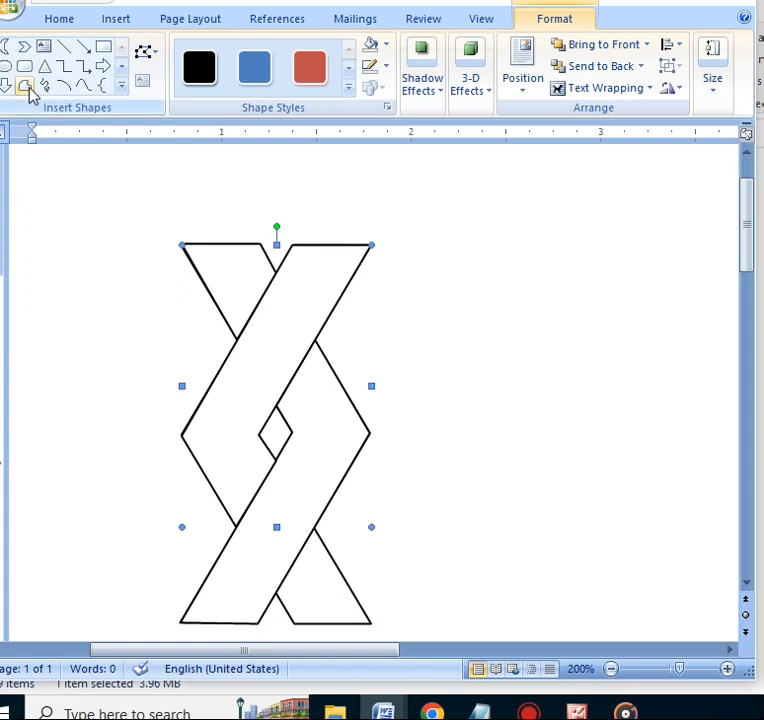
- Trace the visible lower-right end of the flipped chevron as a closed Freeform shape
click(26, 87)
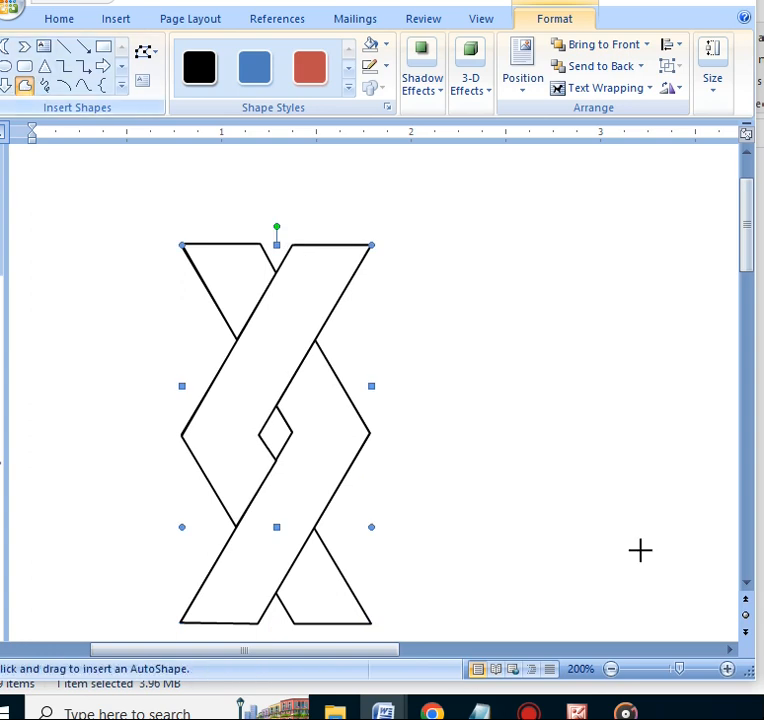
click(314, 531)
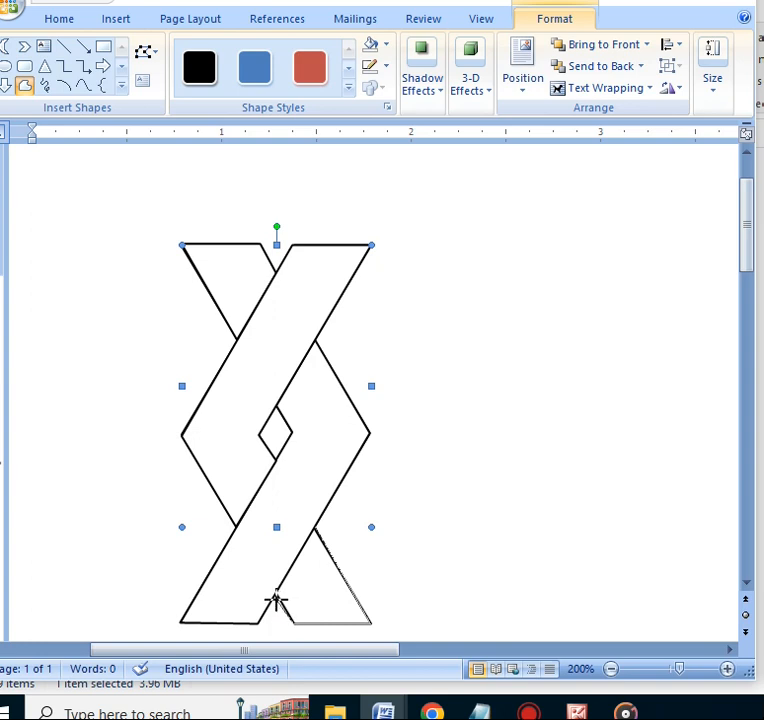
click(276, 597)
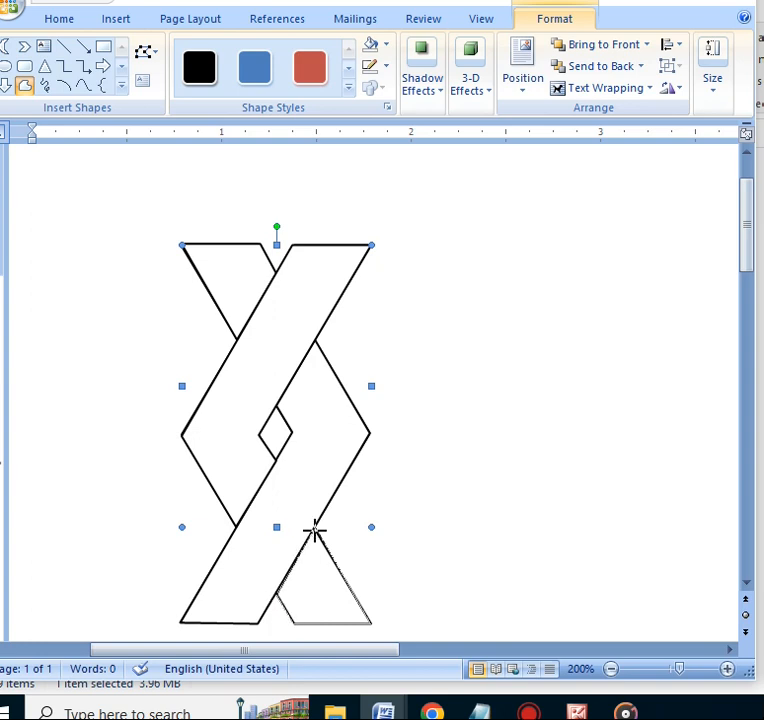
click(314, 531)
- Apply the standard Green fill and outline to the upper-right band and the lower-right end piece
click(275, 300)
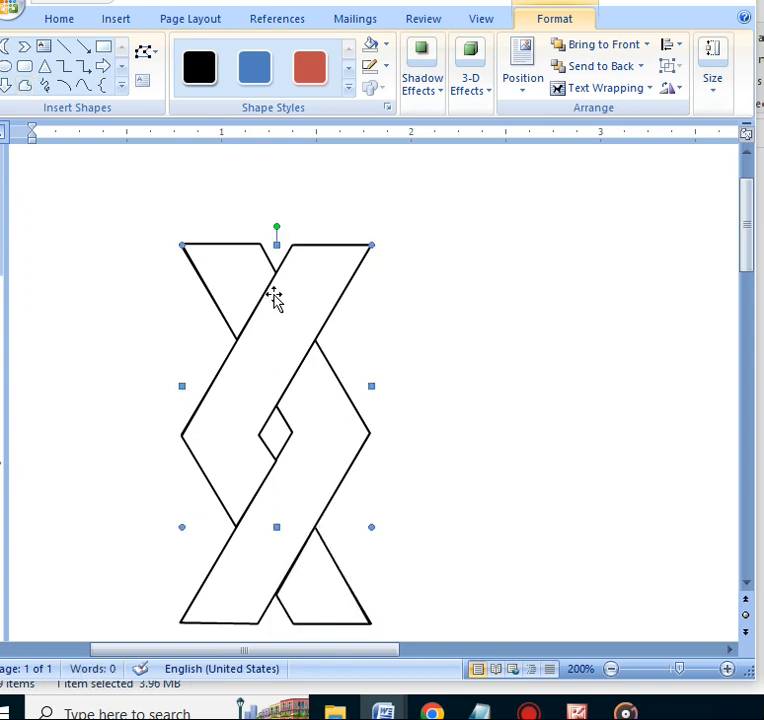
click(385, 47)
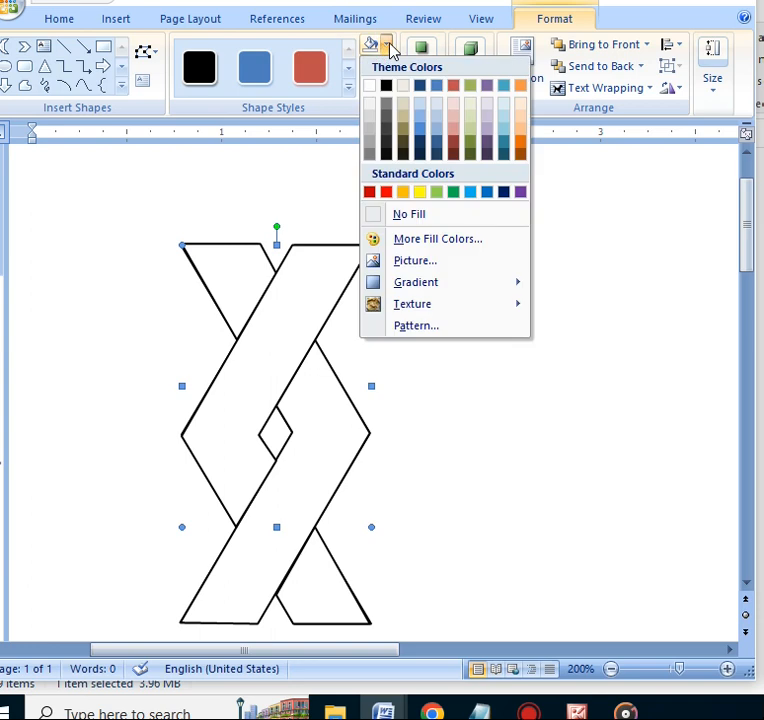
click(453, 193)
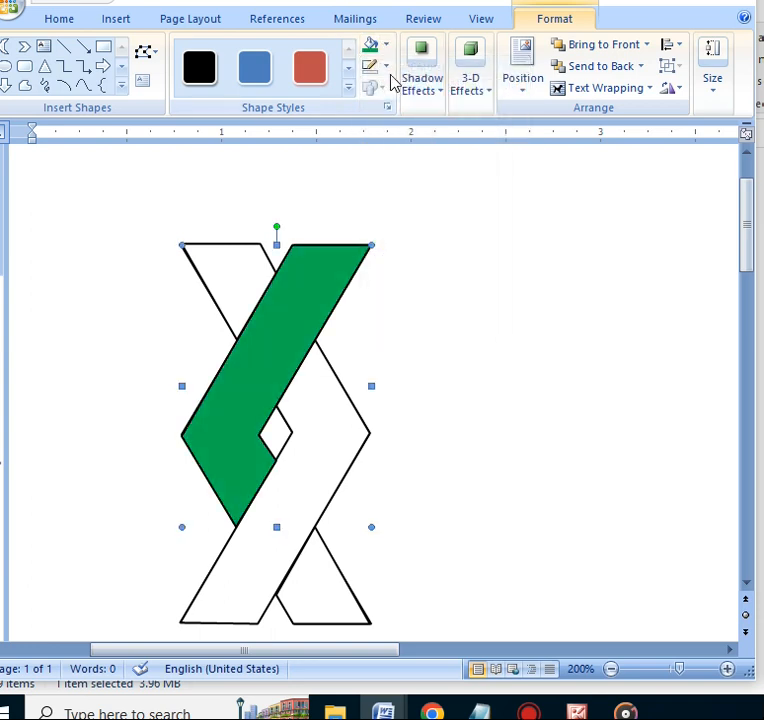
click(386, 66)
click(454, 214)
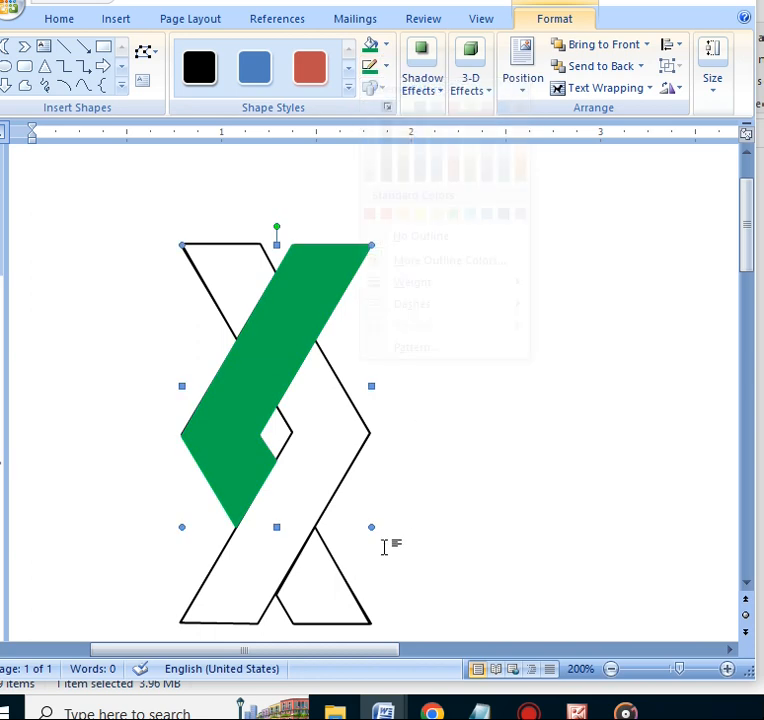
click(329, 588)
click(370, 47)
click(371, 67)
- Apply the standard Red fill and outline to the lower-left band and the upper-left end piece
click(293, 312)
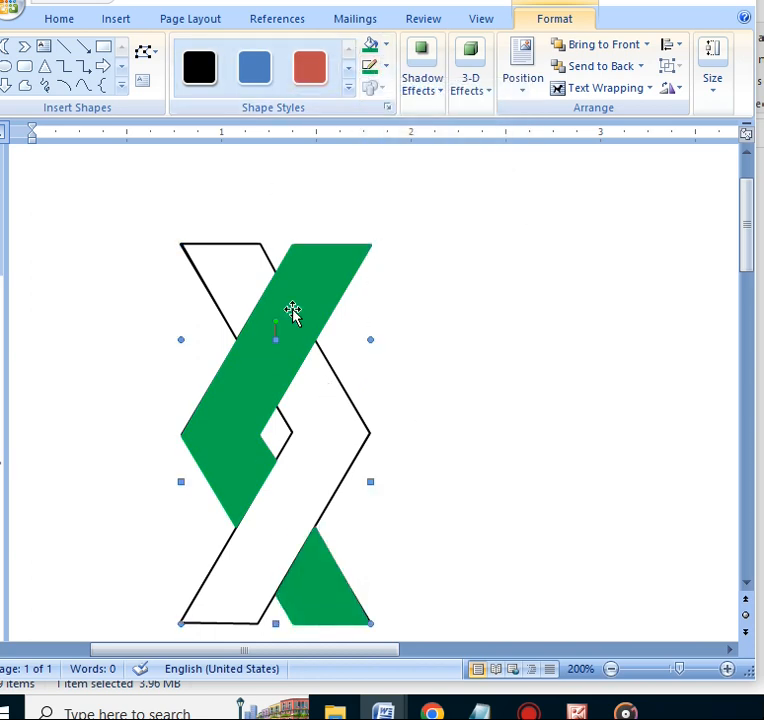
click(386, 45)
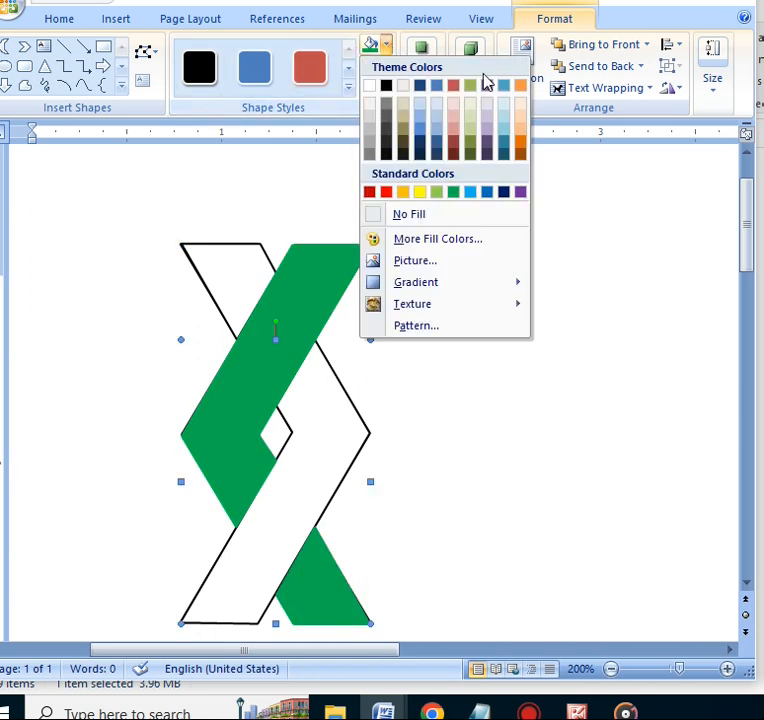
click(386, 192)
click(386, 67)
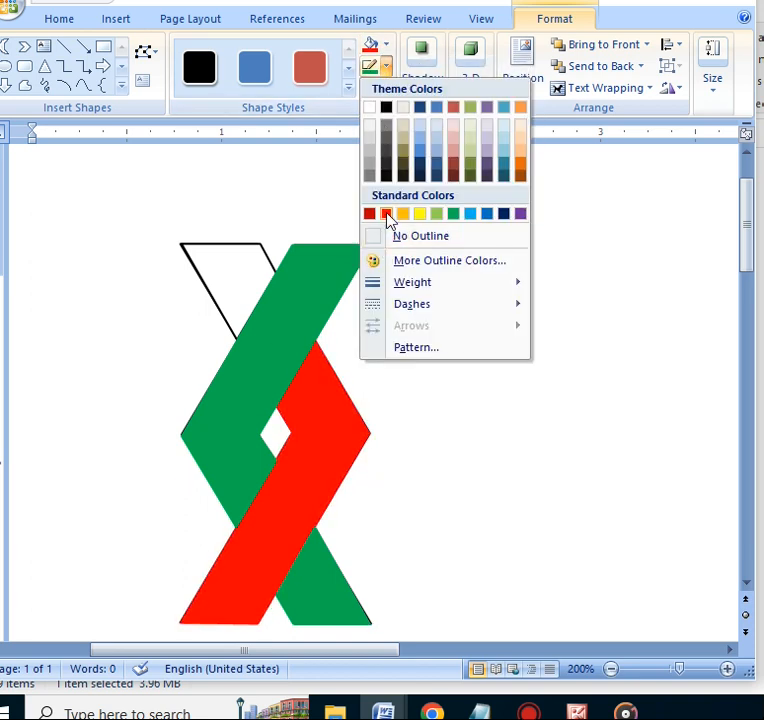
click(366, 233)
click(261, 278)
click(367, 46)
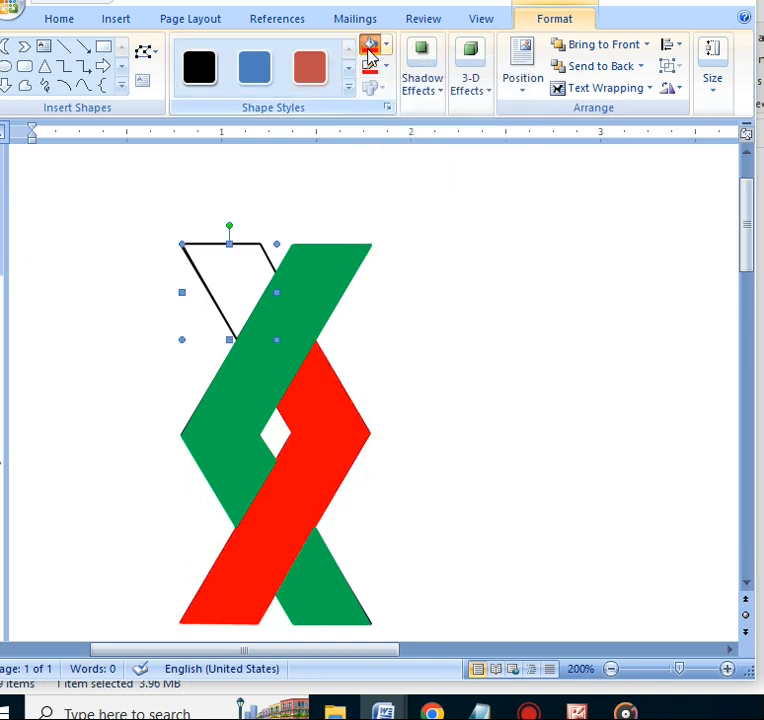
click(369, 68)
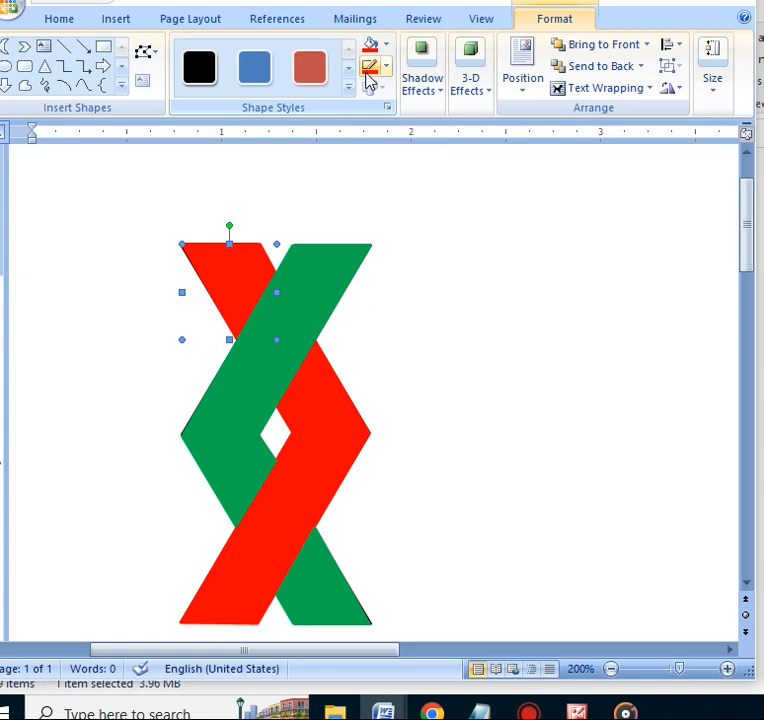
- Select all four red and green freeform pieces and group them into one object
shift+click(310, 410)
shift+click(227, 420)
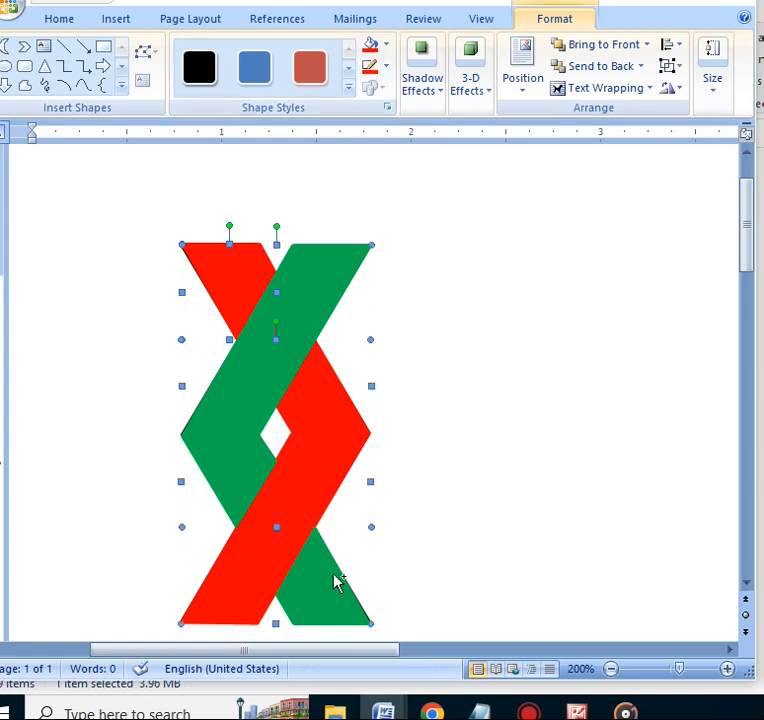
click(680, 68)
click(705, 90)
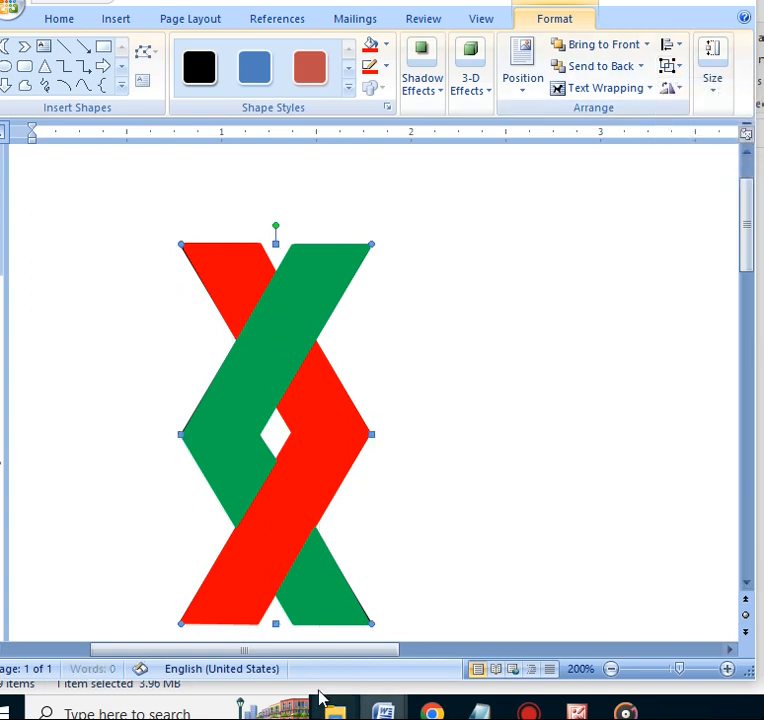
- Shrink the grouped red and green logo to about a third of its size and delete the original chevron outlines behind it
drag(371, 622, 248, 363)
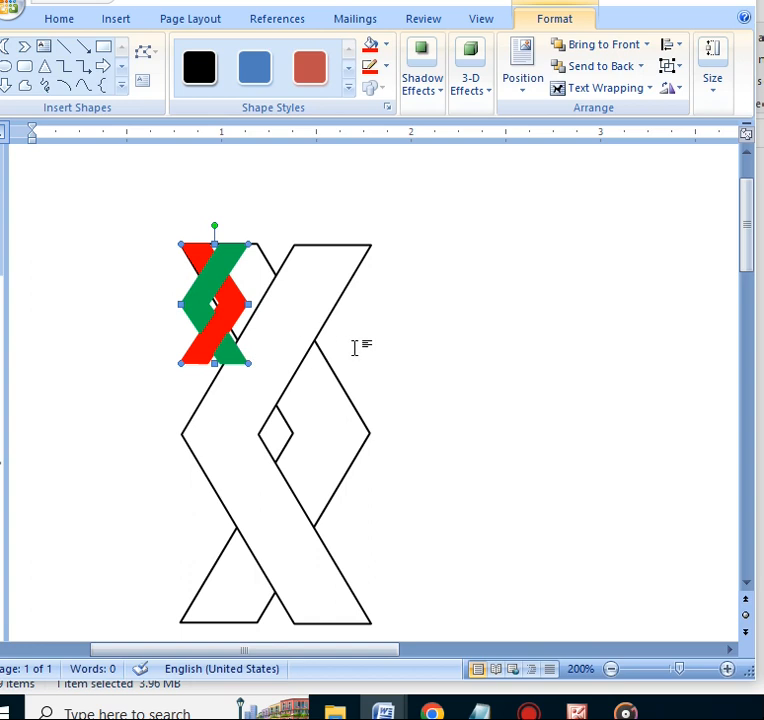
click(308, 352)
key(Delete)
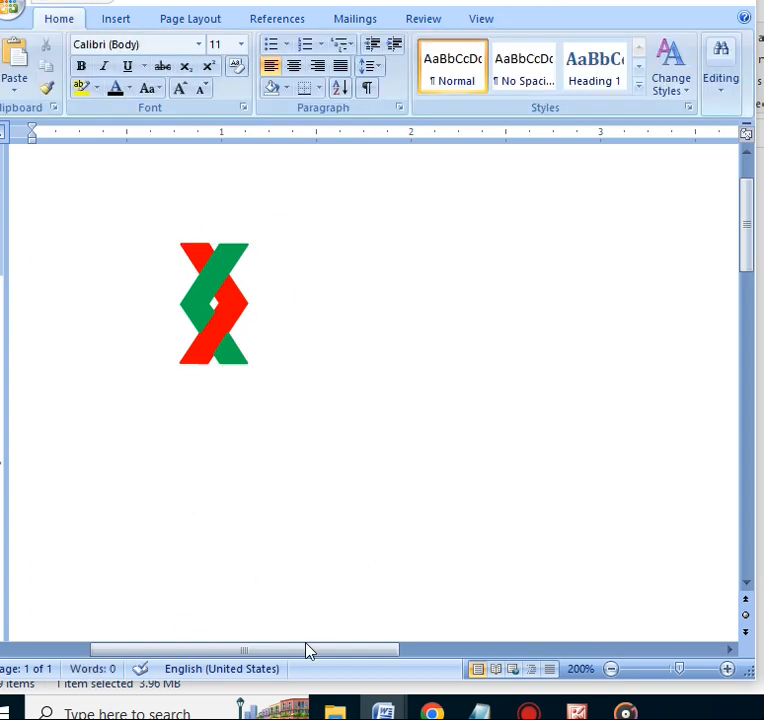
- Move the logo group to the upper-left area of the page, near the start of the text margin
drag(307, 646, 242, 650)
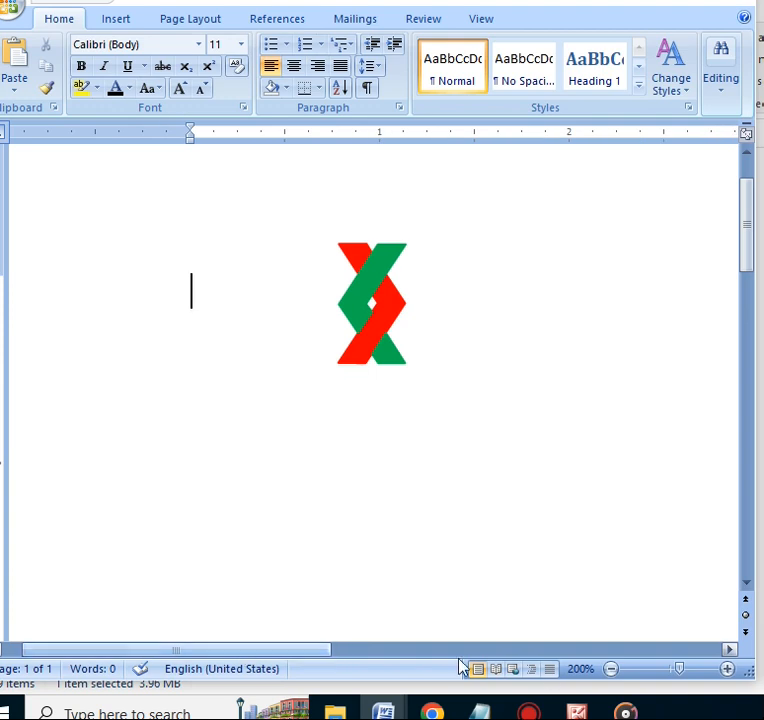
click(611, 669)
click(611, 669)
click(611, 669)
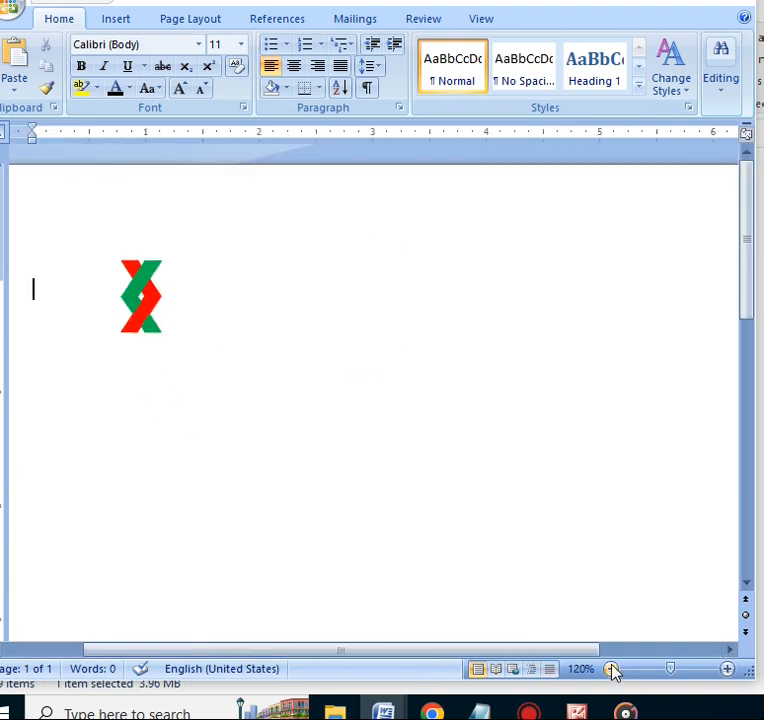
click(611, 669)
click(611, 669)
click(605, 669)
click(605, 669)
click(195, 245)
drag(195, 245, 152, 258)
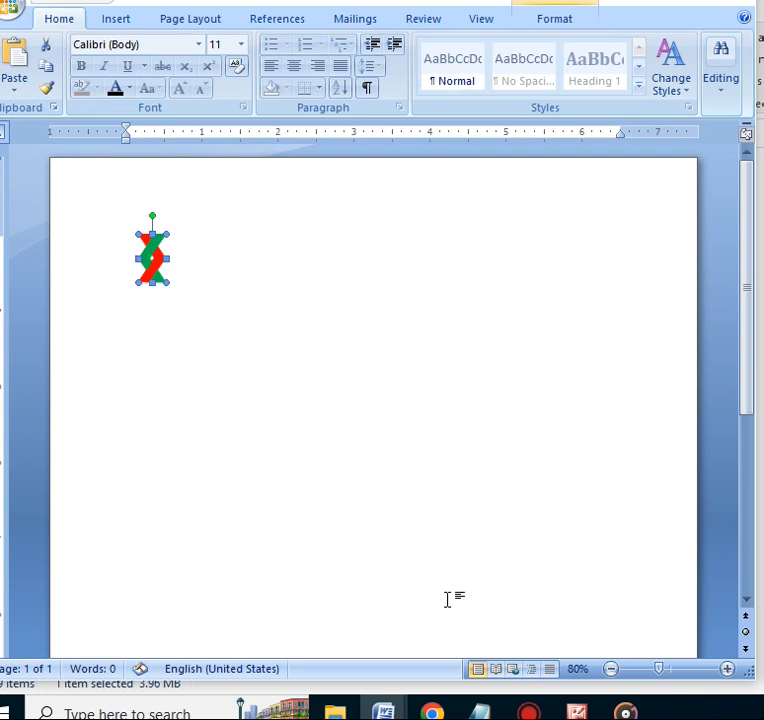
- Draw a text box about 0.44" wide and 0.14" high directly below the logo
double_click(727, 669)
double_click(727, 669)
click(727, 669)
double_click(727, 669)
click(727, 669)
double_click(727, 669)
drag(167, 648, 125, 648)
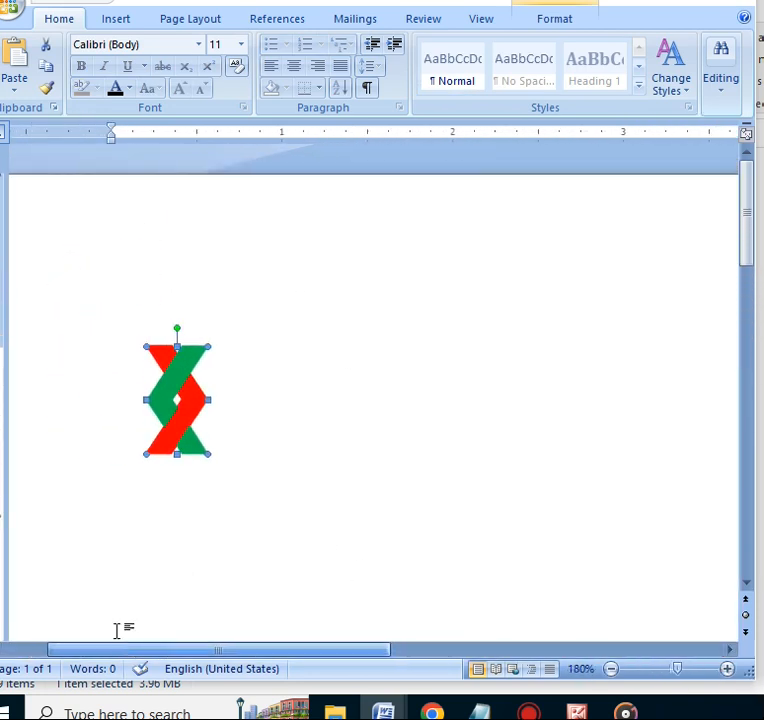
drag(743, 234, 750, 252)
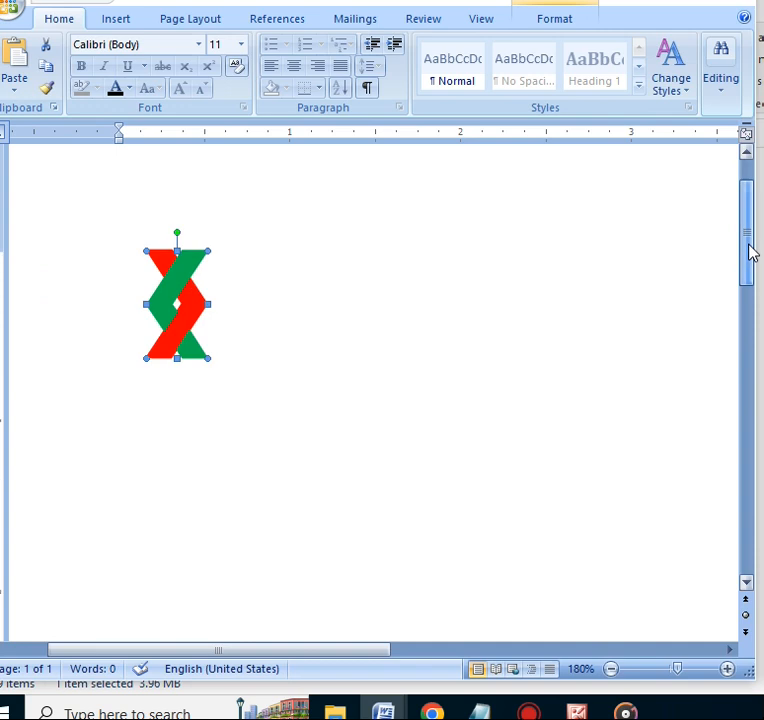
click(727, 669)
click(727, 669)
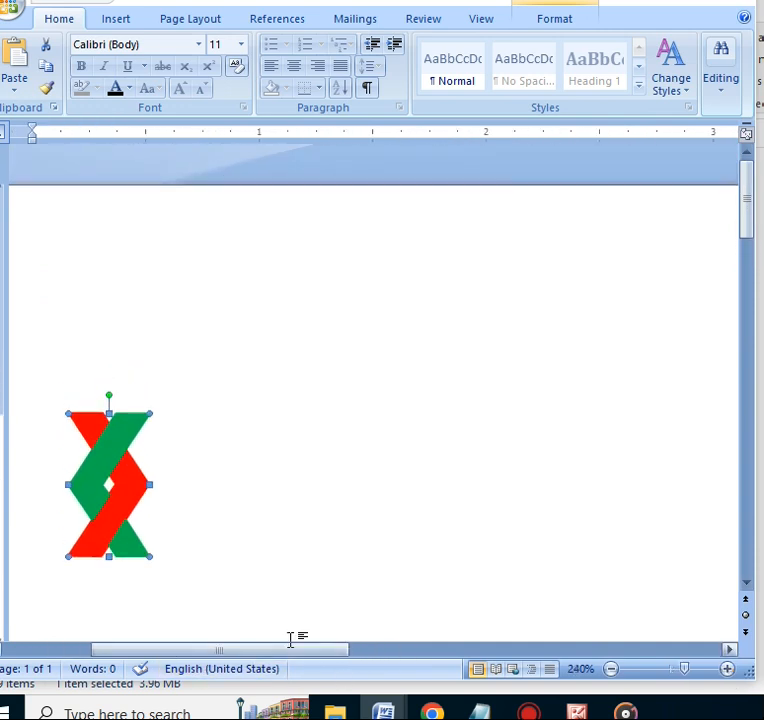
scroll(160, 587, down, 2)
click(118, 19)
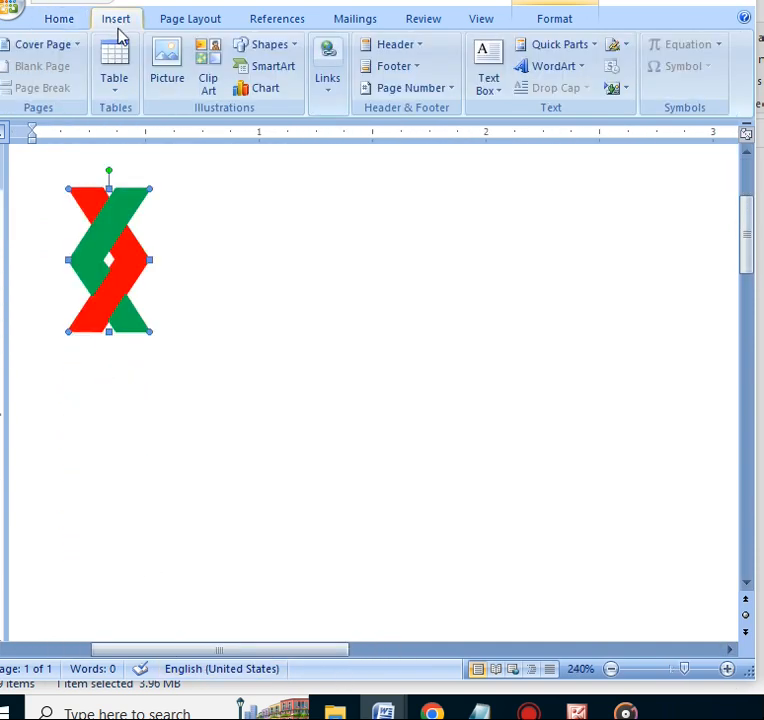
click(245, 46)
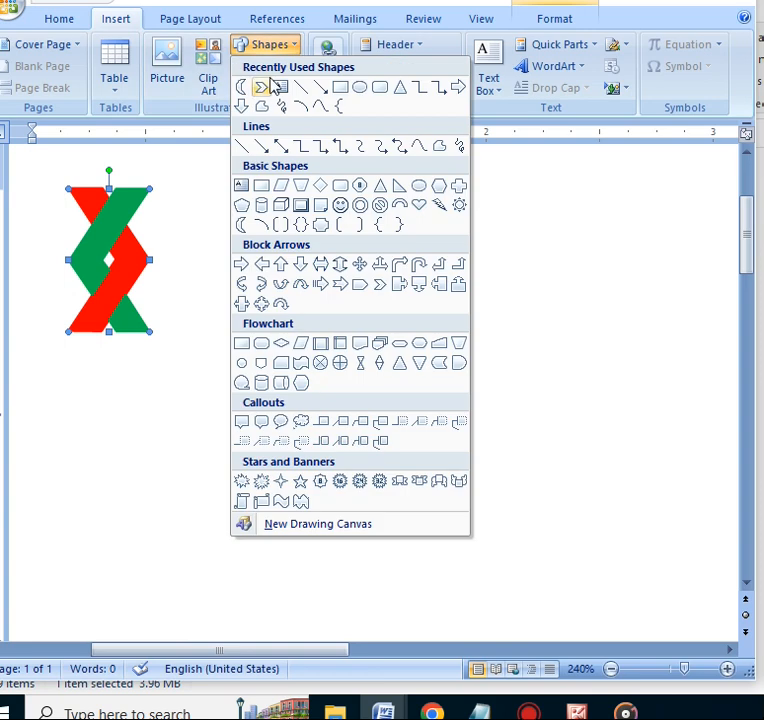
click(279, 86)
drag(56, 343, 158, 375)
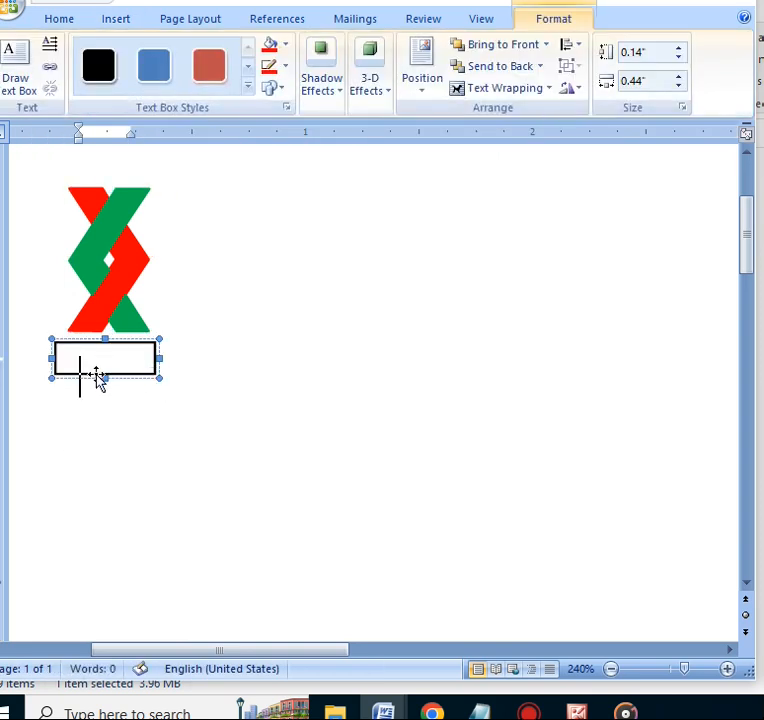
- Set the text box's font size to 3, enlarge the box and enter "Company" in it
click(57, 22)
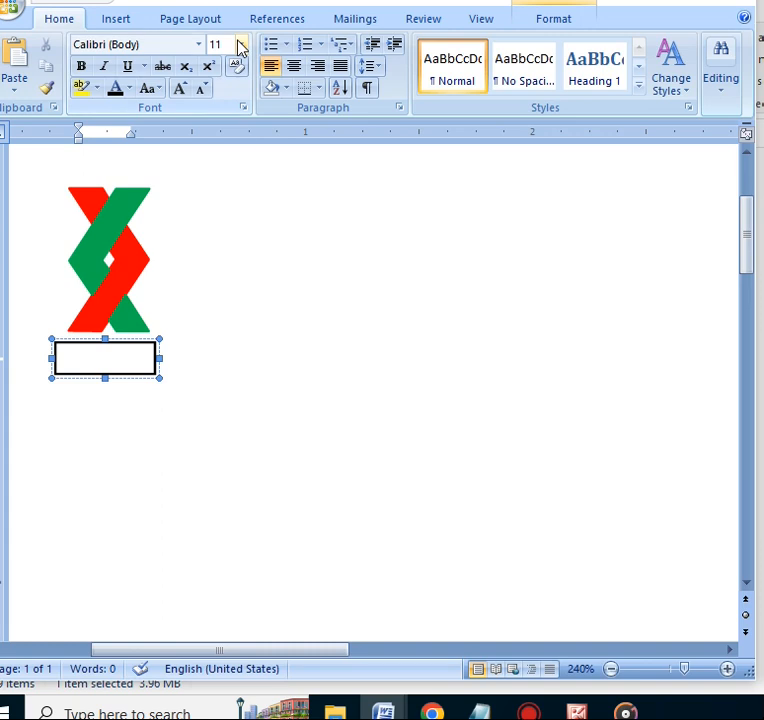
click(240, 44)
text(8)
key(Return)
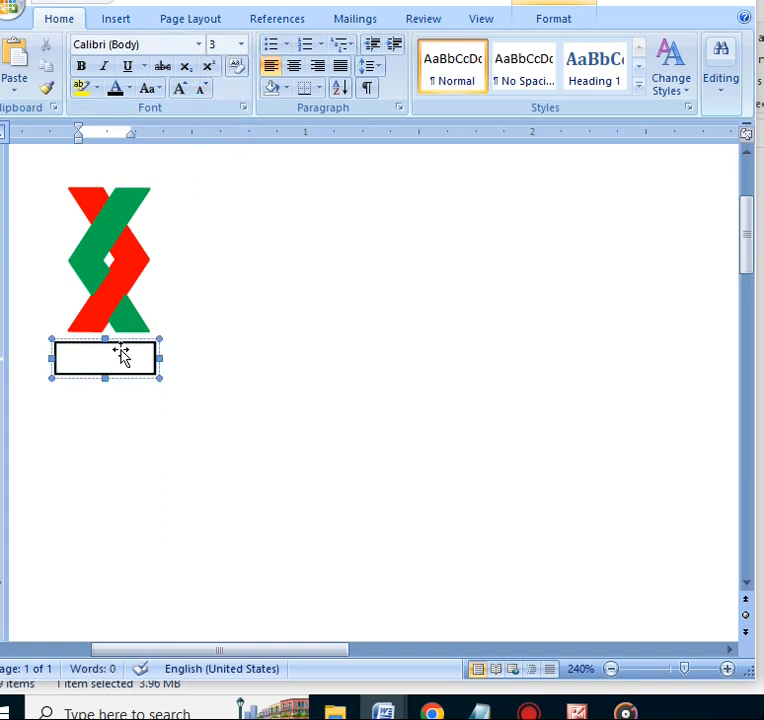
drag(158, 377, 202, 418)
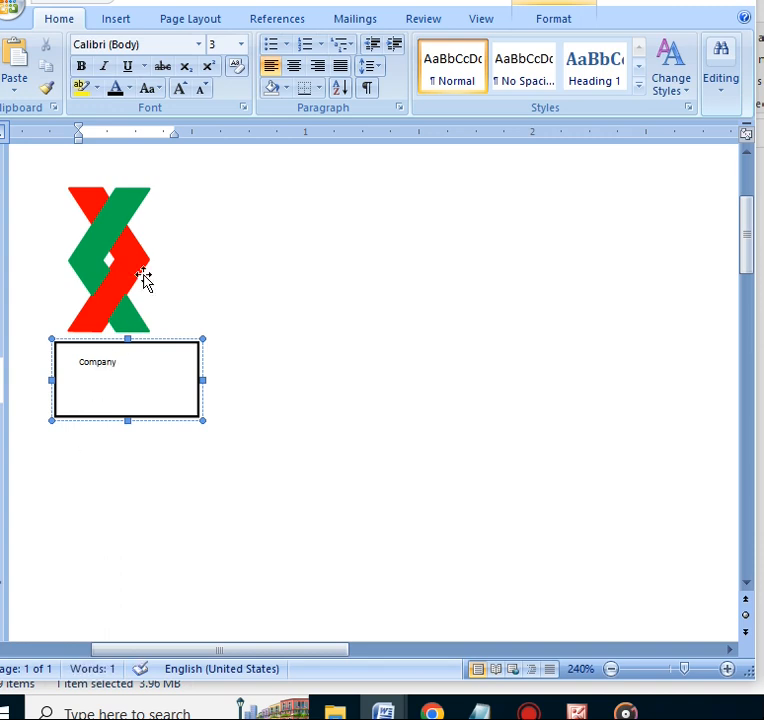
- Clear the formatting of "Company" and enlarge the text box to about 1.08" wide and 0.48" high
key(ctrl+a)
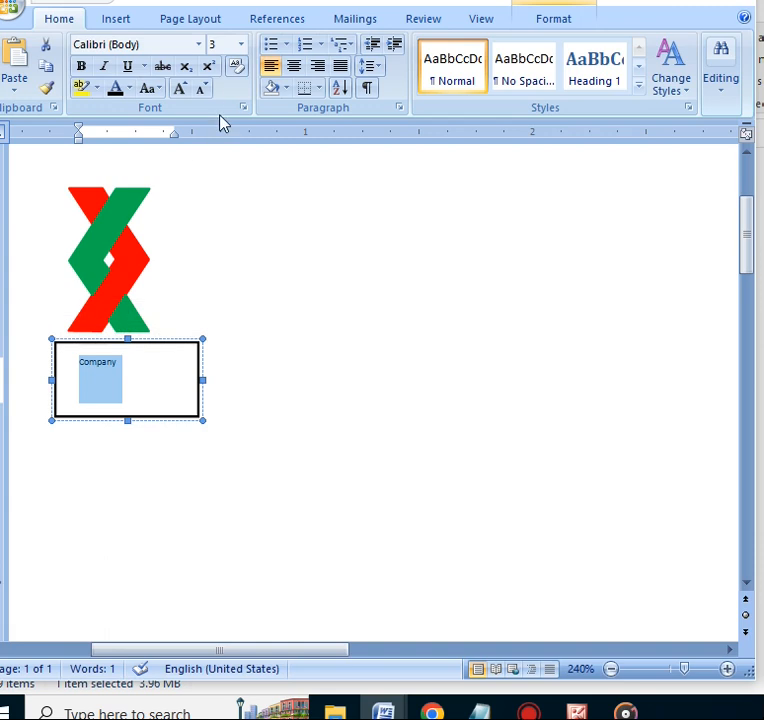
click(237, 66)
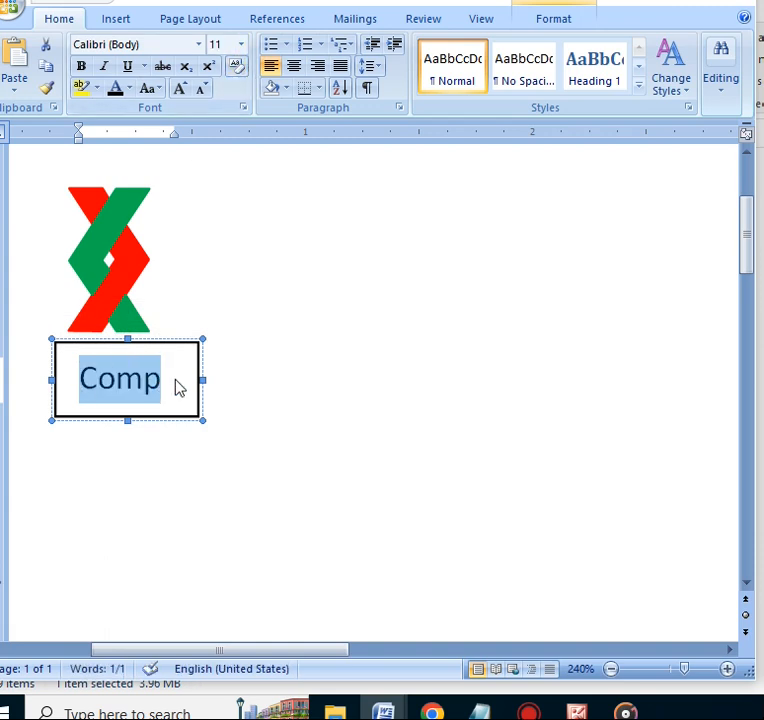
drag(202, 423, 301, 451)
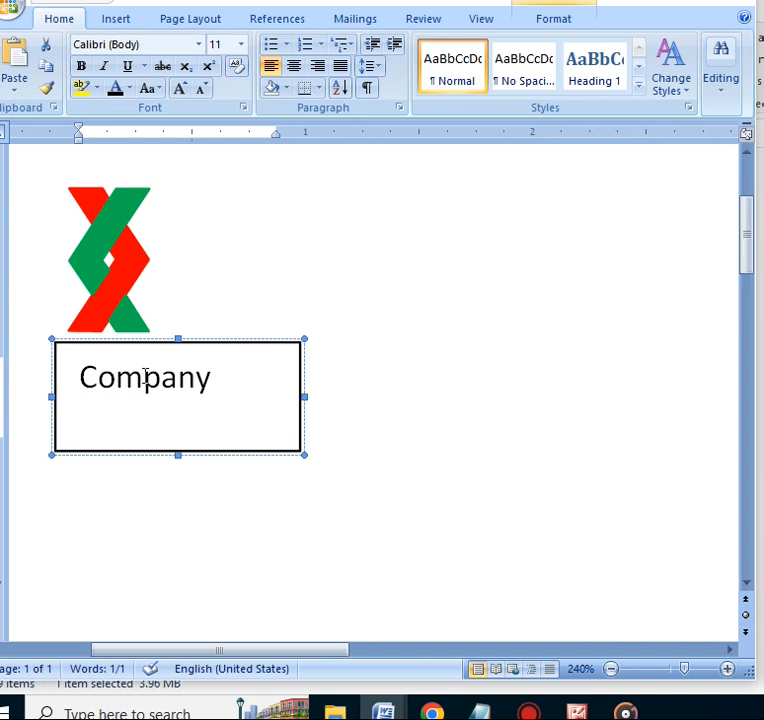
- Reduce the font size of "Company" to 7
click(59, 376)
click(202, 92)
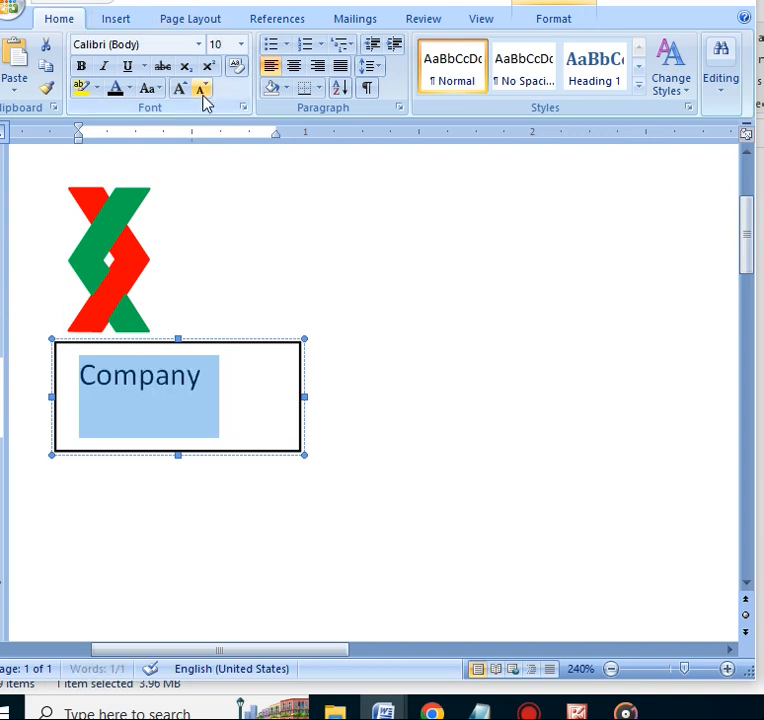
click(202, 92)
click(202, 92)
click(202, 92)
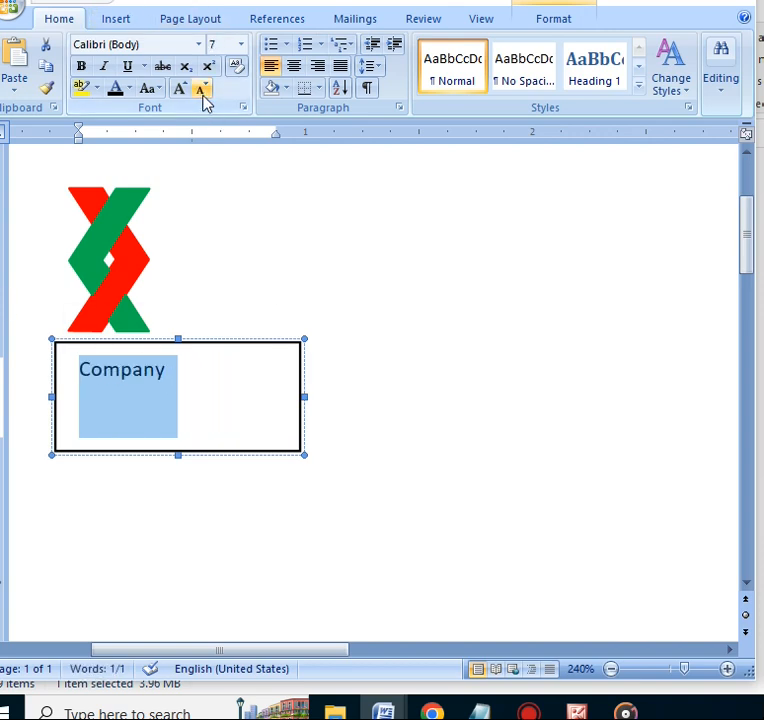
click(273, 425)
- Remove the fill and the outline of the "Company" text box
click(217, 345)
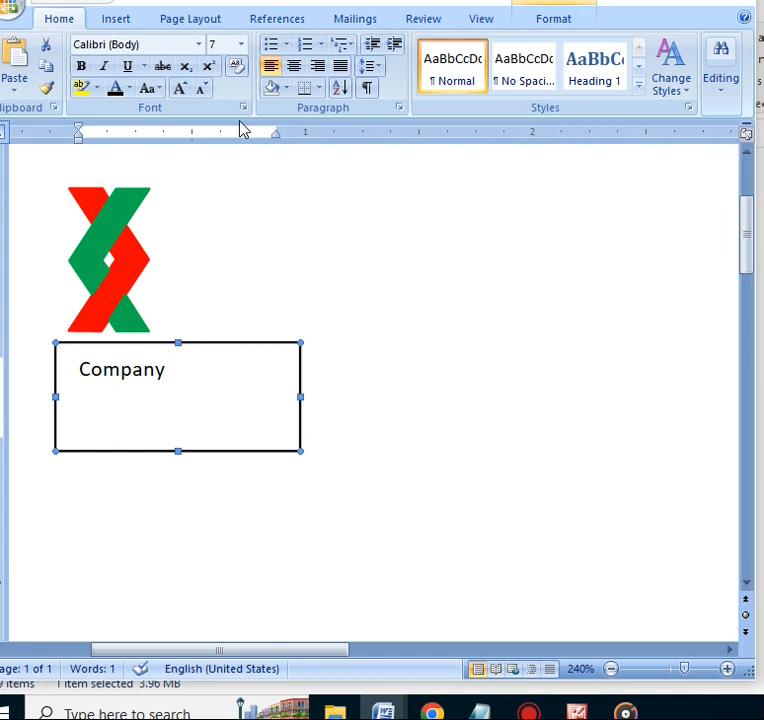
click(540, 19)
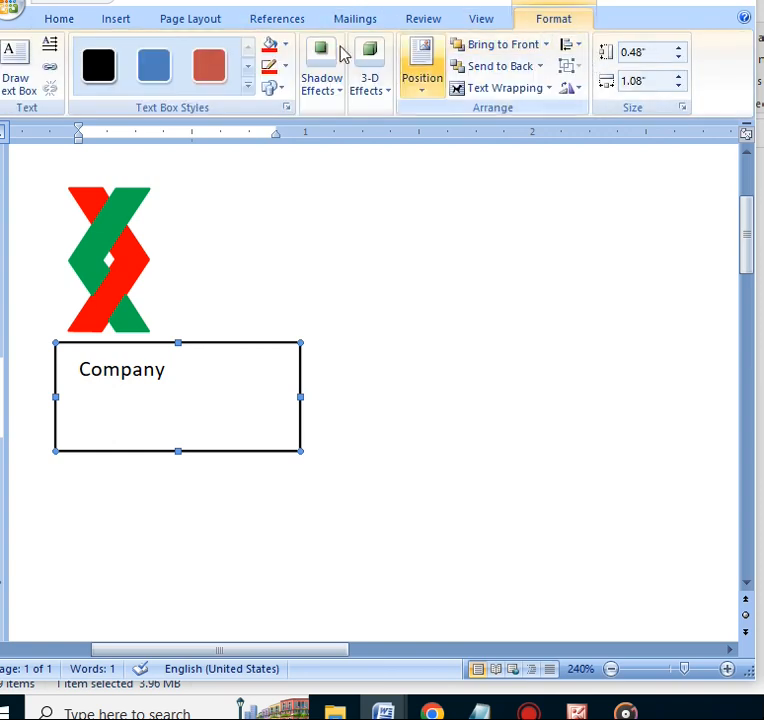
click(285, 46)
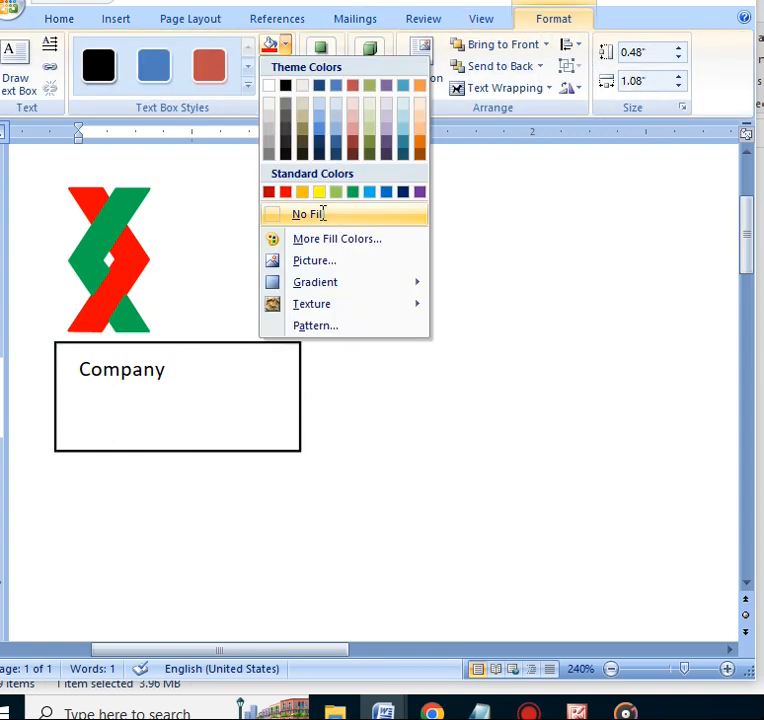
click(320, 214)
click(286, 67)
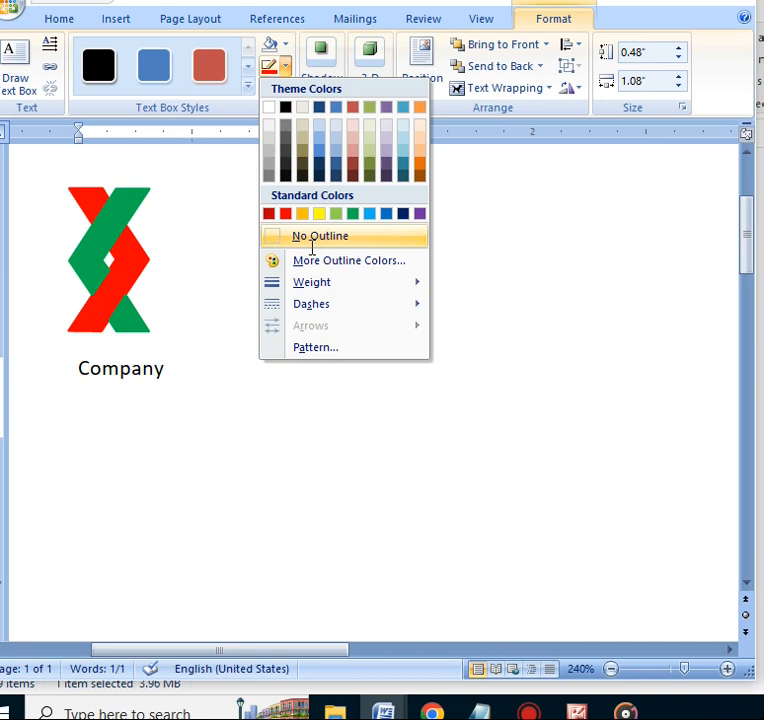
click(313, 240)
- Nudge the text box up and left until "Company" sits centred just beneath the logo
key(Up)
key(Up)
key(Up)
key(Up)
key(Up)
key(Up)
key(Up)
key(Left)
key(Left)
key(Left)
key(Left)
key(Left)
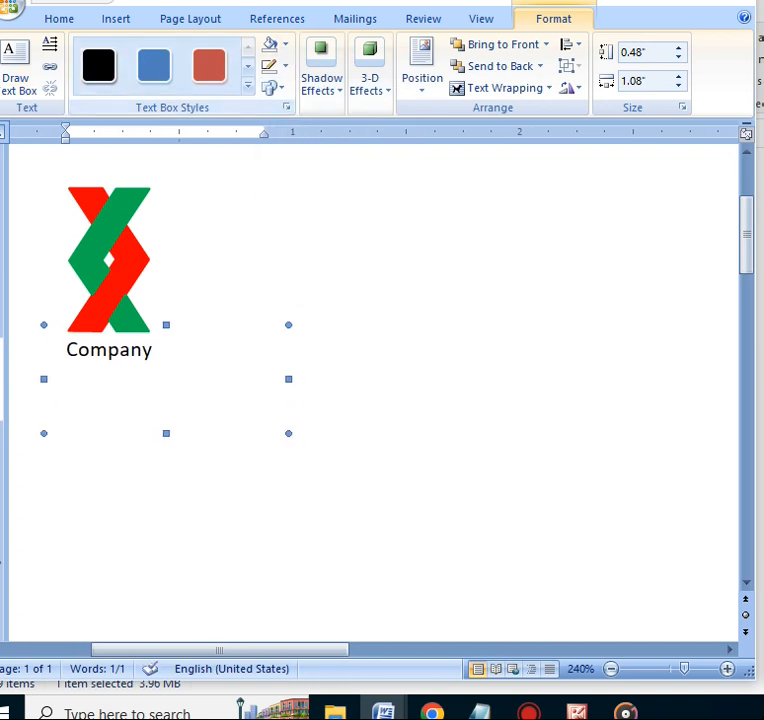
- Colour the letters "pany" in "Company" with the standard Red font colour
click(52, 21)
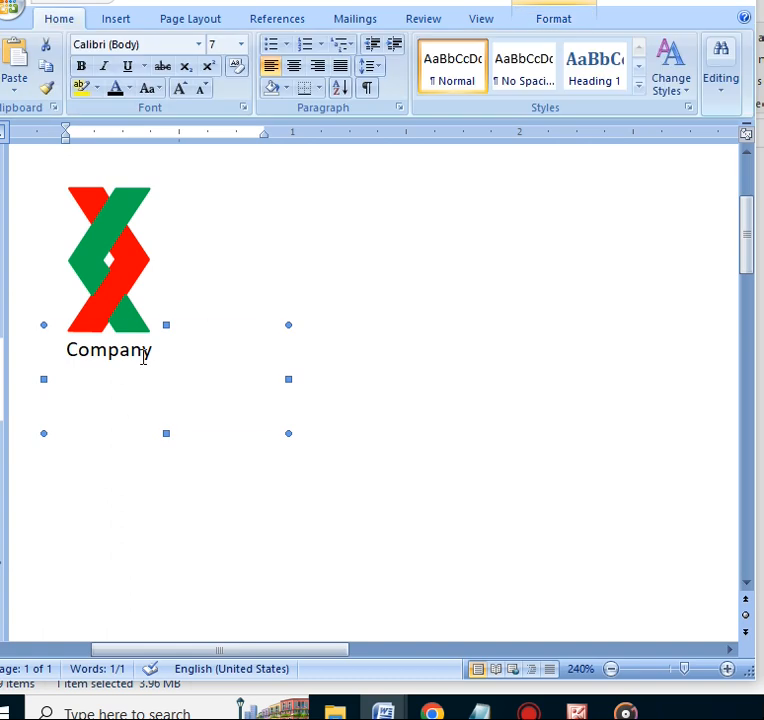
drag(159, 353, 113, 350)
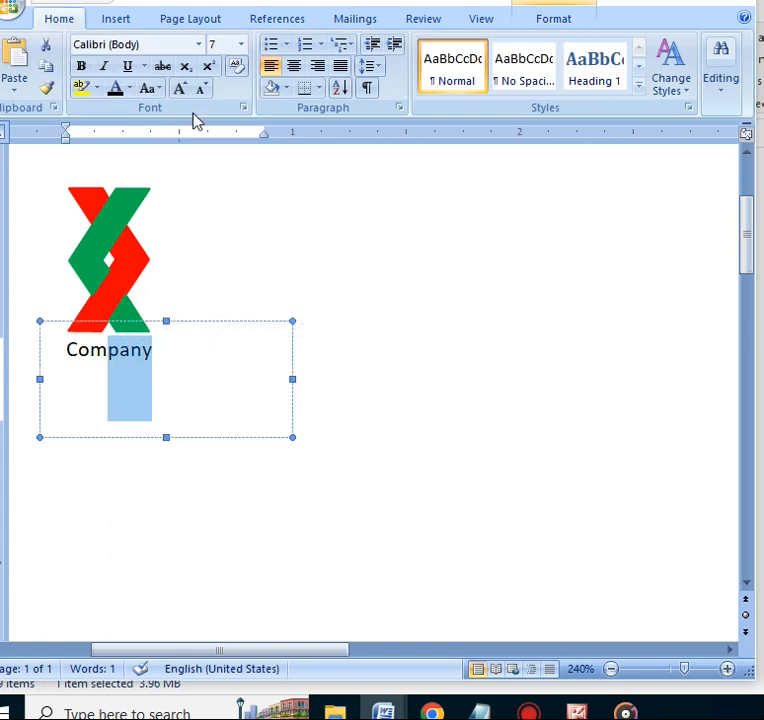
click(129, 88)
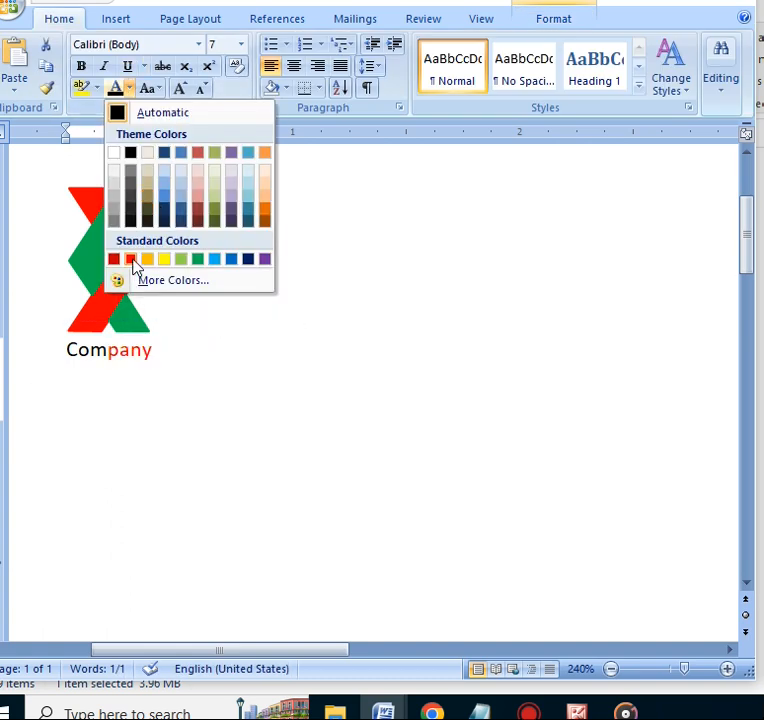
click(131, 259)
- Colour the letters "Com" in "Company" with the standard Green font colour
drag(66, 350, 107, 350)
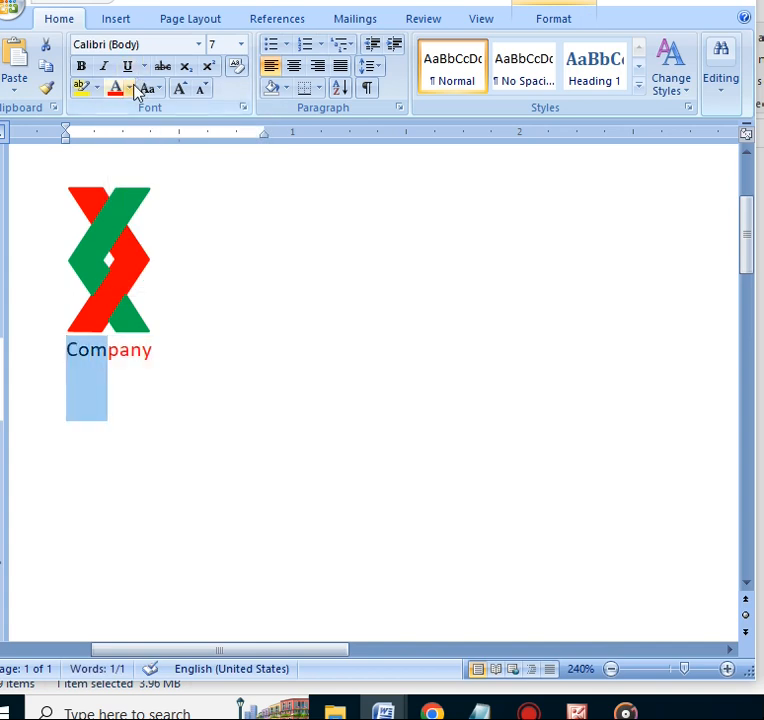
click(130, 89)
click(197, 259)
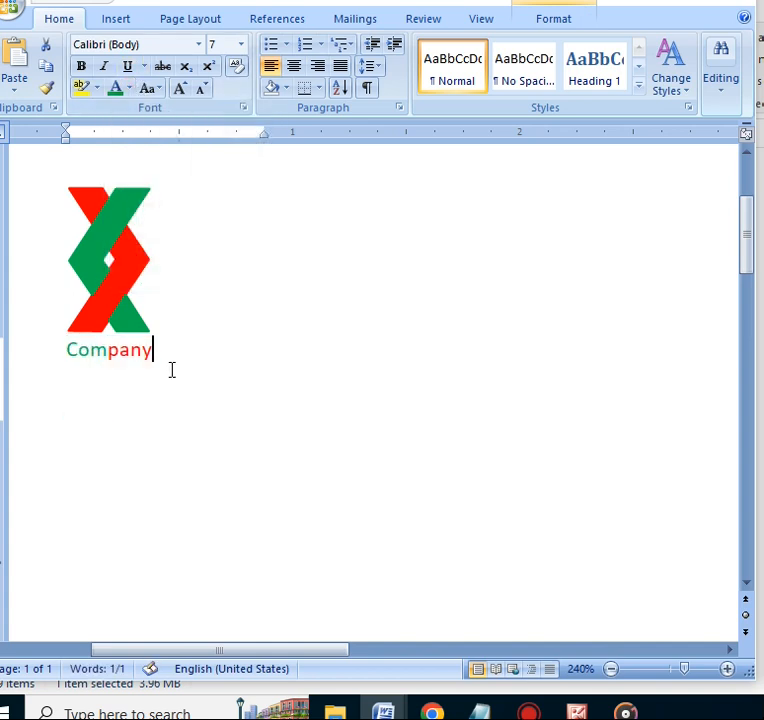
click(239, 436)
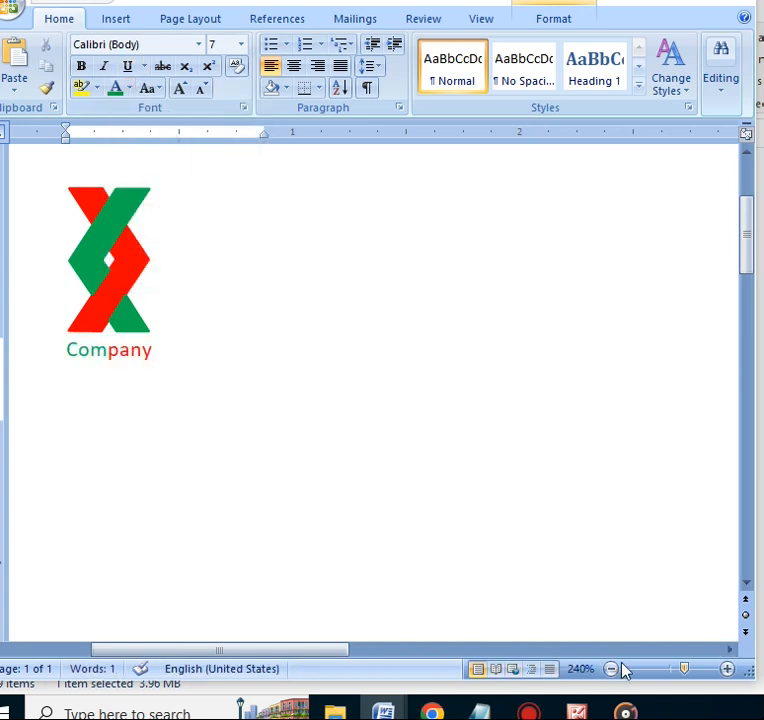
- Deselect the text box and view the finished logo and caption on the page at 100% zoom
click(406, 503)
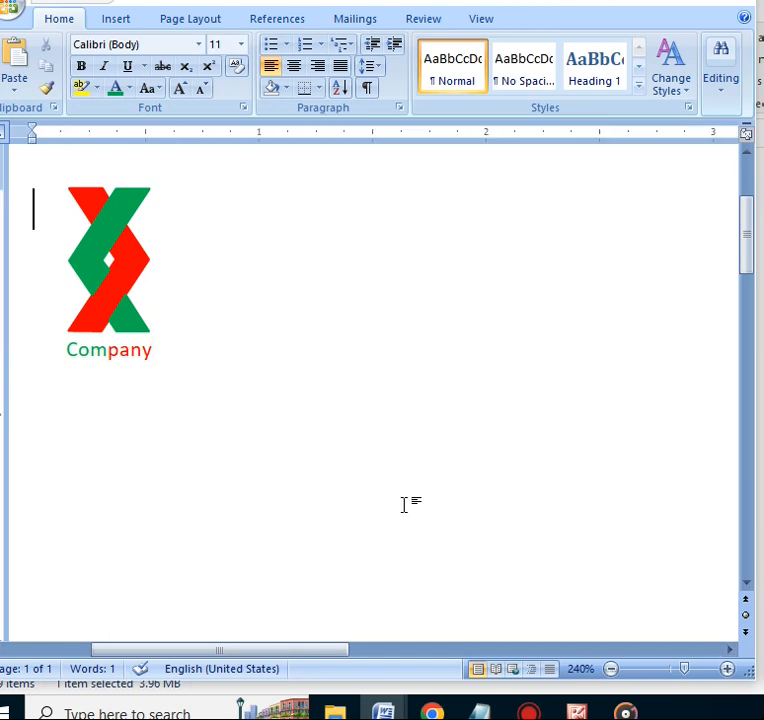
click(611, 672)
click(611, 672)
click(611, 669)
click(611, 669)
click(611, 669)
click(611, 669)
click(611, 669)
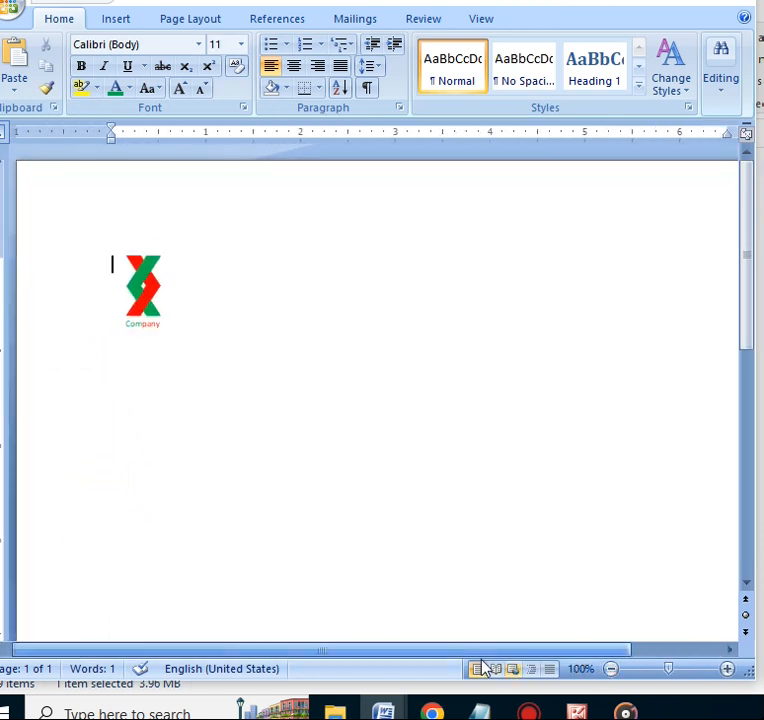